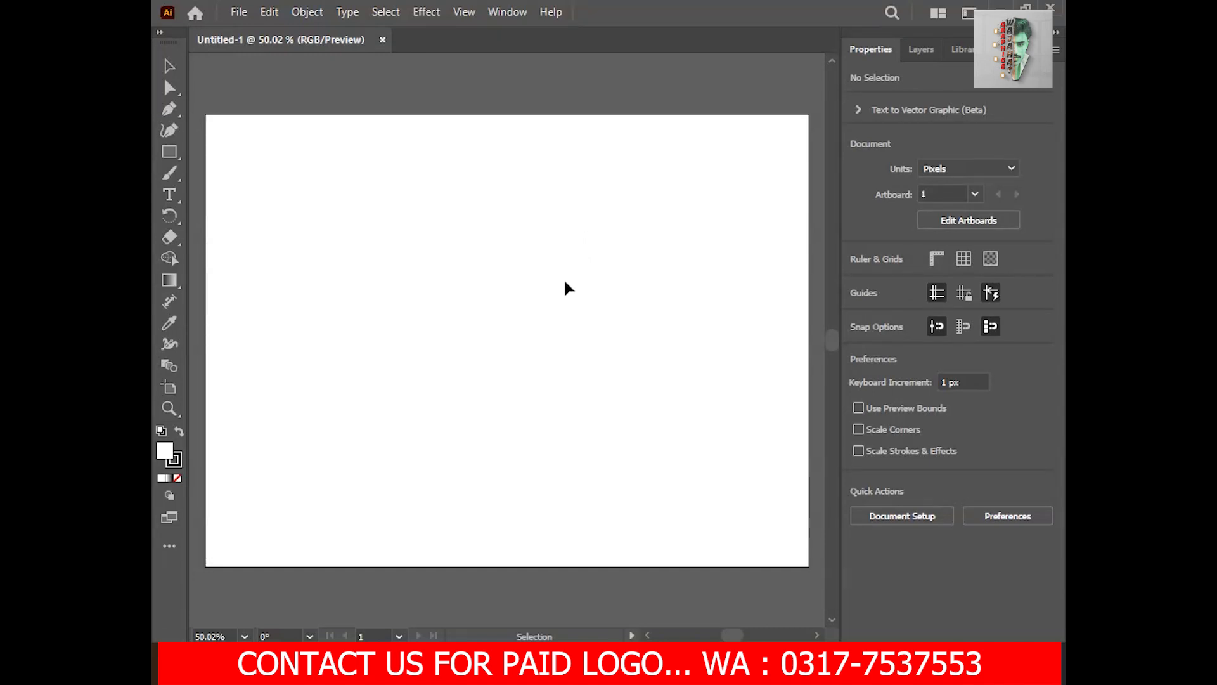
# Draw an upright rectangle about 171 by 316 px left of the artboard's centre as the phone body
pyautogui.click(179, 149)
pyautogui.moveTo(377, 246); pyautogui.dragTo(477, 433)
pyautogui.click(174, 89)
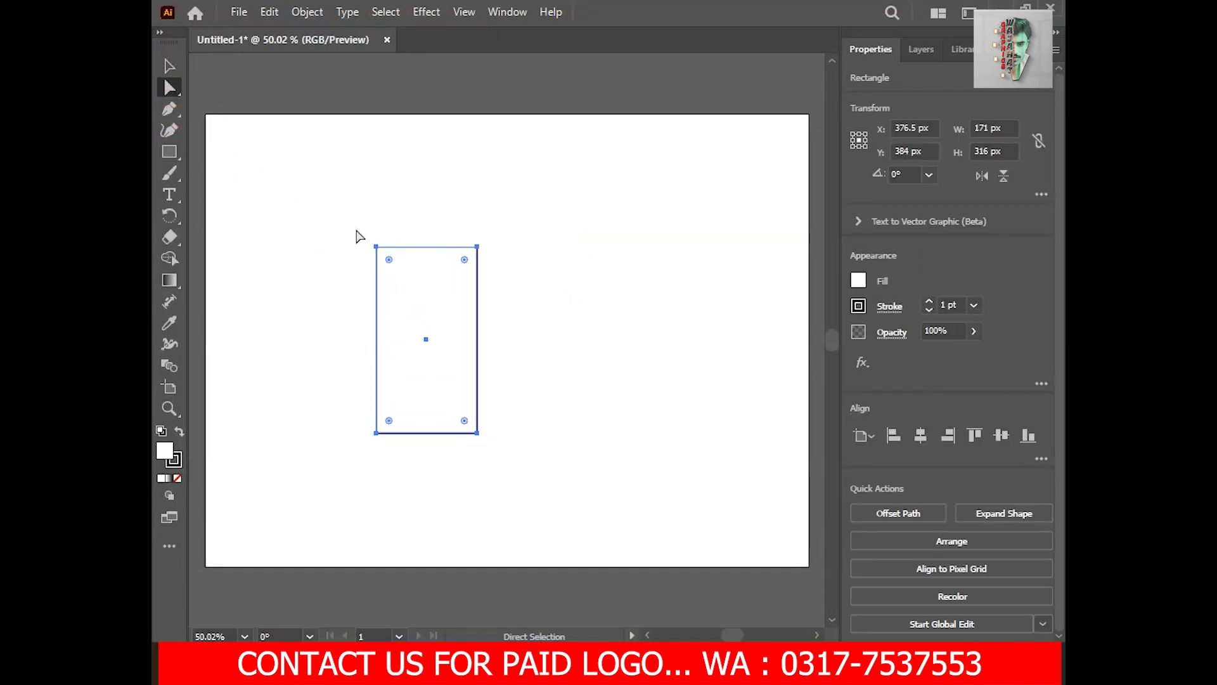
# Taper the rectangle towards its left side by lowering the upper-left corner point and raising the lower-left one
pyautogui.click(376, 247)
pyautogui.press('Down')
pyautogui.press('Down')
pyautogui.press('Down')
pyautogui.press('Down')
pyautogui.press('Down')
pyautogui.press('Down')
pyautogui.press('Down')
pyautogui.press('Down')
pyautogui.press('Down')
pyautogui.press('Down')
pyautogui.press('Down')
pyautogui.press('Down')
pyautogui.press('Down')
pyautogui.press('Down')
pyautogui.press('Down')
pyautogui.press('Down')
pyautogui.press('Down')
pyautogui.press('Down')
pyautogui.press('Down')
pyautogui.press('Down')
pyautogui.press('Down')
pyautogui.press('Down')
pyautogui.press('Down')
pyautogui.press('Down')
pyautogui.press('Down')
pyautogui.press('Down')
pyautogui.press('Down')
pyautogui.press('Down')
pyautogui.click(376, 434)
pyautogui.press('Up')
pyautogui.press('Up')
pyautogui.press('Up')
pyautogui.press('Up')
pyautogui.press('Up')
pyautogui.press('Up')
pyautogui.press('Up')
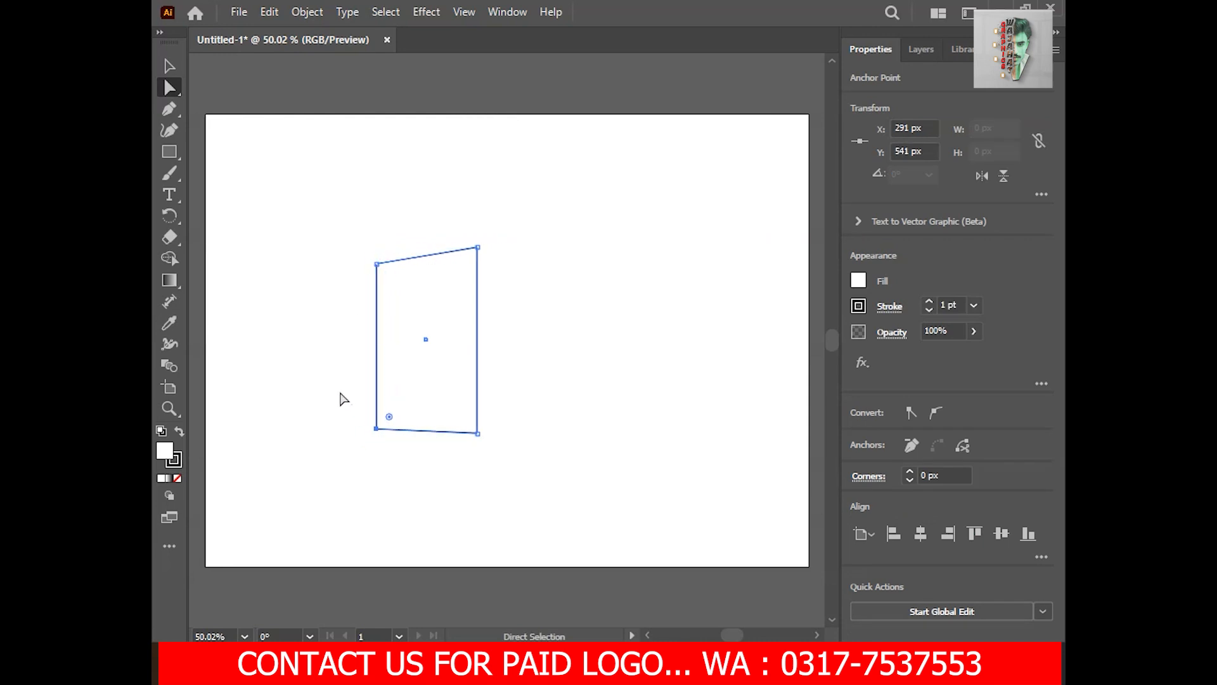
pyautogui.click(376, 264)
pyautogui.press('Down')
pyautogui.press('Down')
pyautogui.press('Down')
pyautogui.press('Down')
pyautogui.press('Down')
pyautogui.press('Down')
pyautogui.press('Down')
pyautogui.press('Down')
pyautogui.press('Down')
pyautogui.press('Down')
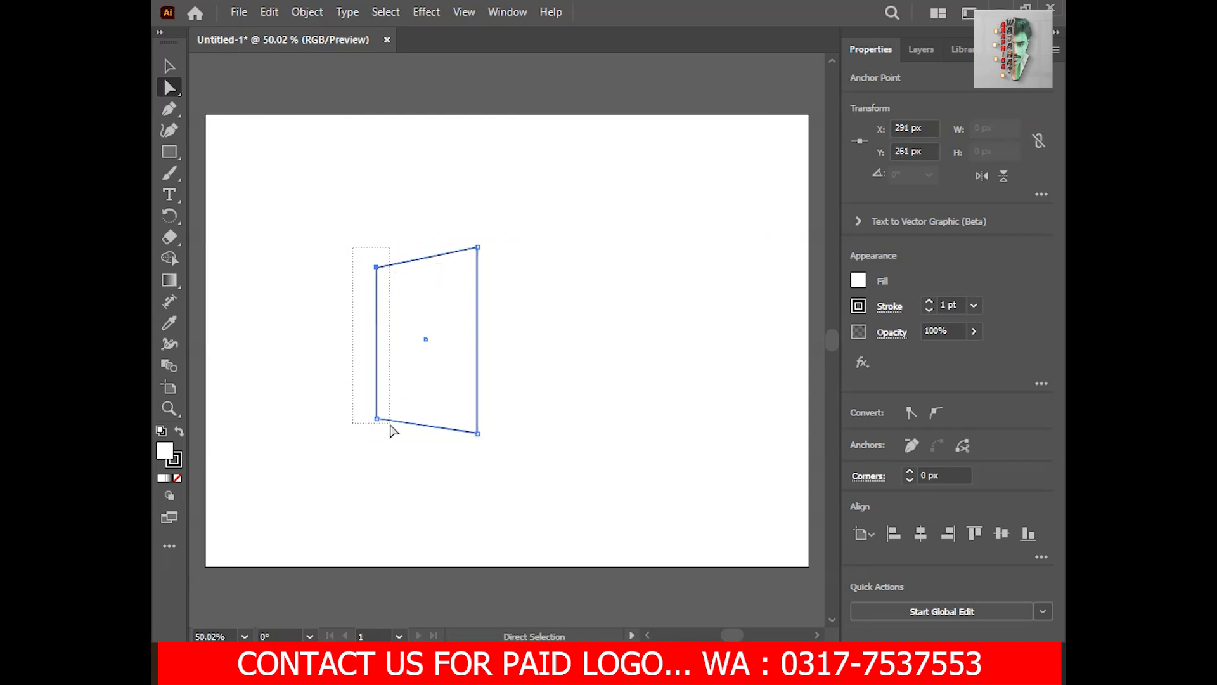
# Shift both left corner points inwards until the shape is 158 px wide, and remove its fill
pyautogui.moveTo(392, 423); pyautogui.dragTo(391, 423)
pyautogui.press('Right')
pyautogui.press('Right')
pyautogui.press('Right')
pyautogui.press('Right')
pyautogui.press('Right')
pyautogui.press('Right')
pyautogui.press('Right')
pyautogui.press('Right')
pyautogui.press('Right')
pyautogui.press('Right')
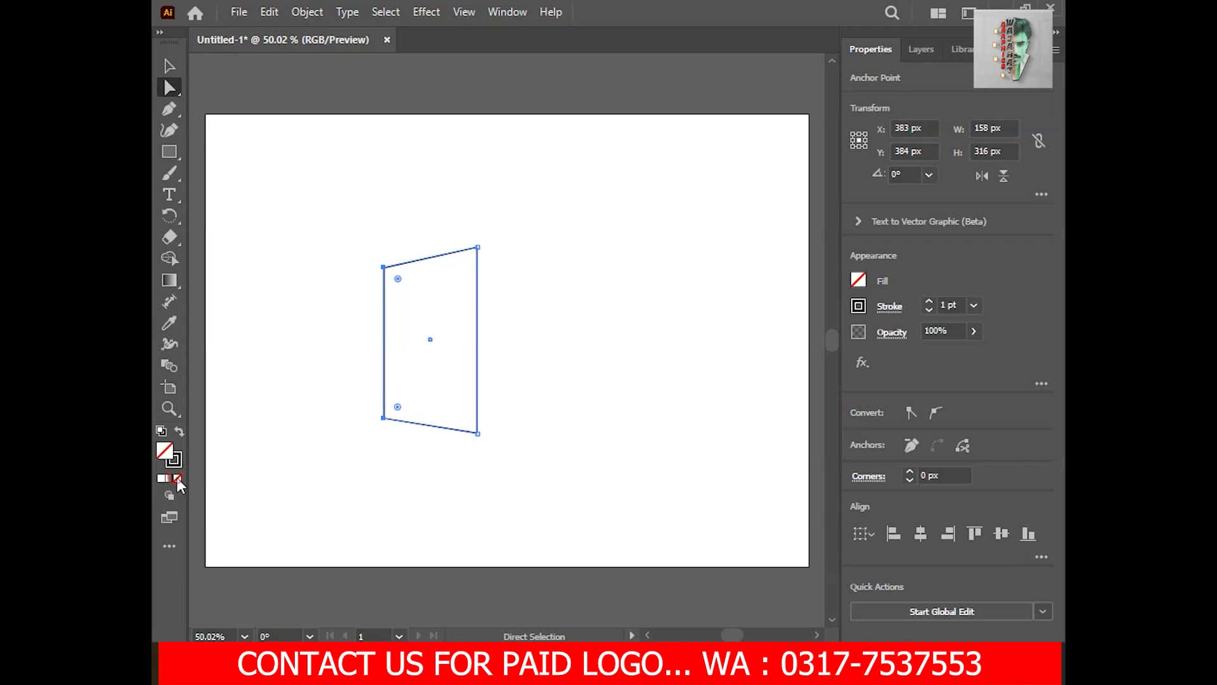
pyautogui.click(244, 388)
# Draw a home-button ellipse about 26 by 38 px near the phone body's lower edge and centre it between the sides
pyautogui.moveTo(169, 152); pyautogui.dragTo(241, 173)
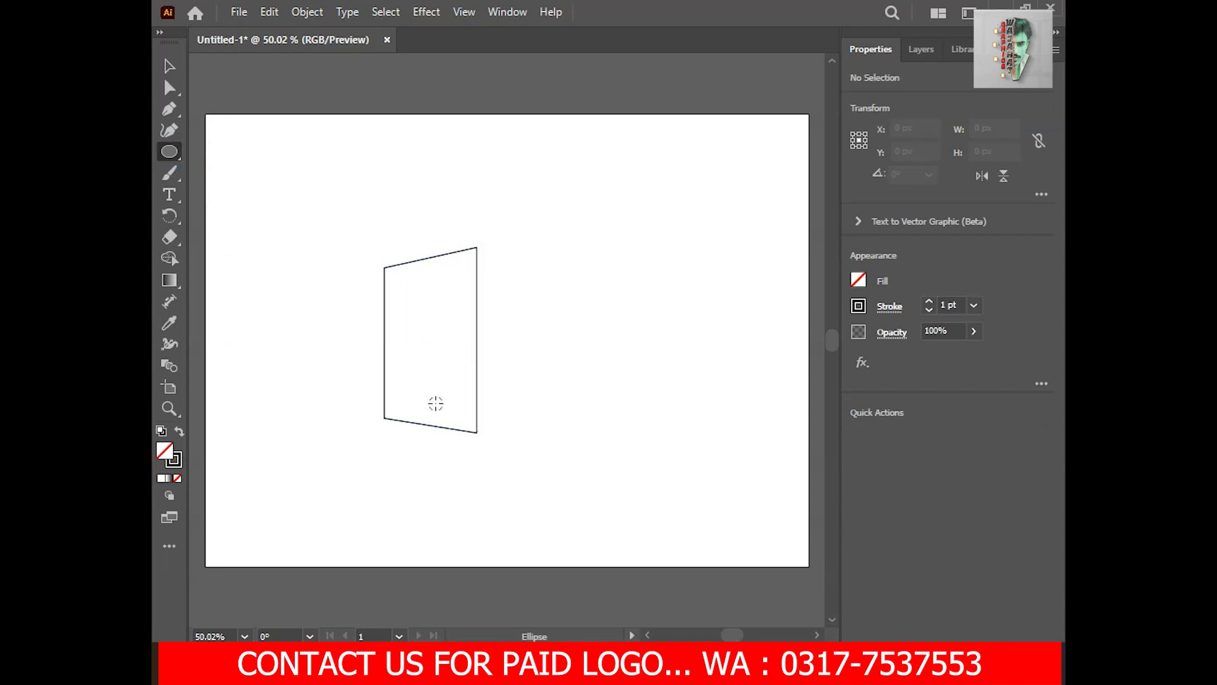
pyautogui.hotkey('ctrl', '1')
pyautogui.moveTo(418, 405)
pyautogui.mouseDown()
pyautogui.moveTo(442, 427)
pyautogui.moveTo(427, 406)
pyautogui.mouseUp()
pyautogui.click(413, 471)
pyautogui.click(418, 425)
pyautogui.press('Right')
pyautogui.press('Right')
pyautogui.press('Right')
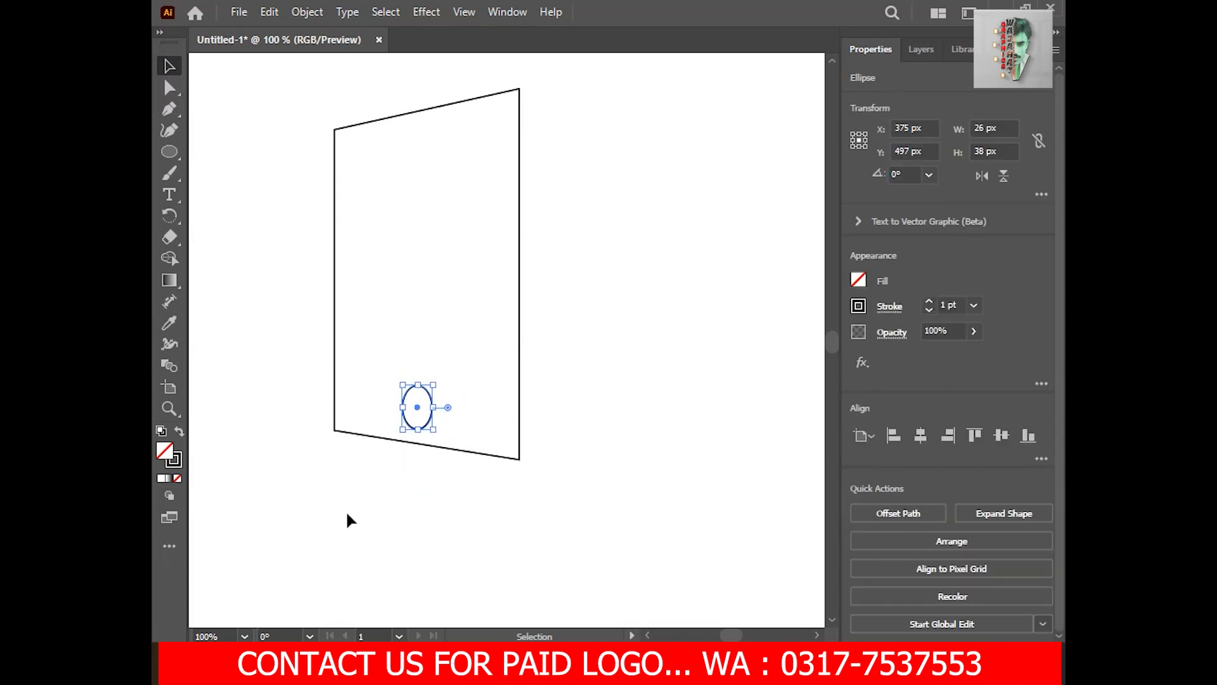
pyautogui.click(347, 513)
pyautogui.scroll(2, 346, 511)
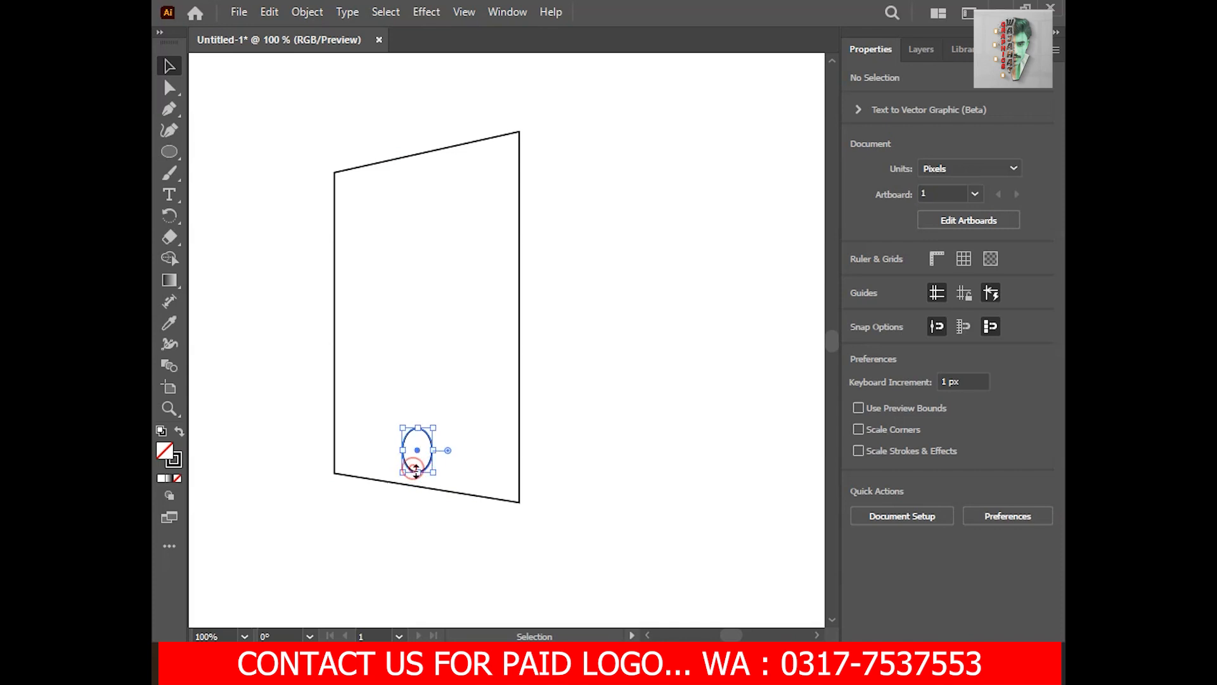
pyautogui.click(385, 511)
# Round all four corners of the tapered phone outline slightly
pyautogui.rightClick(169, 151)
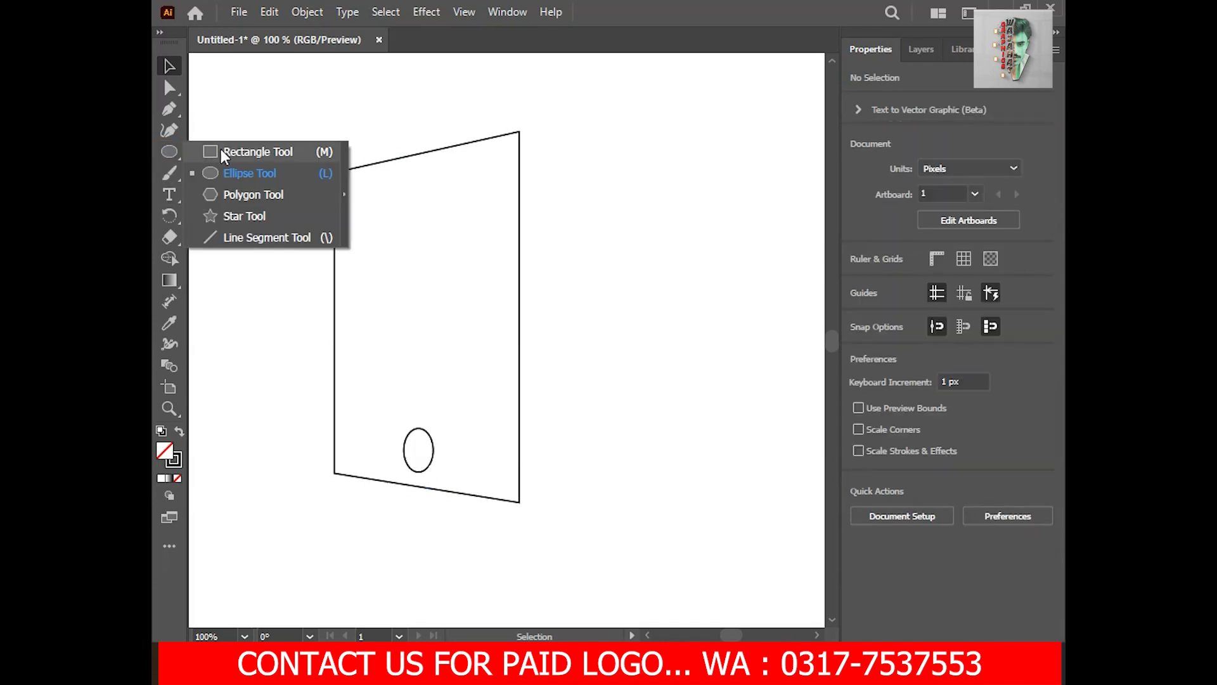
pyautogui.click(335, 171)
pyautogui.click(169, 87)
pyautogui.moveTo(348, 183); pyautogui.dragTo(346, 184)
pyautogui.click(229, 160)
# Draw a speaker rectangle about 68 by 13 px just below the phone outline's upper edge
pyautogui.rightClick(169, 151)
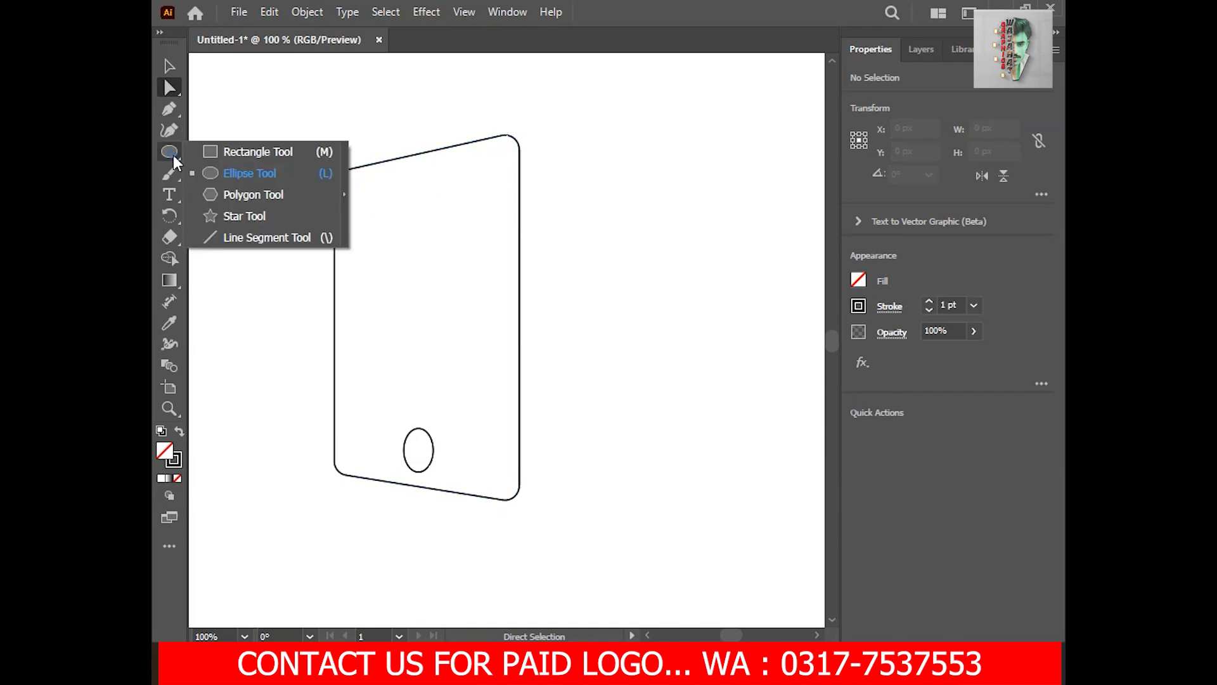
pyautogui.click(200, 149)
pyautogui.moveTo(383, 172); pyautogui.dragTo(463, 187)
pyautogui.click(170, 88)
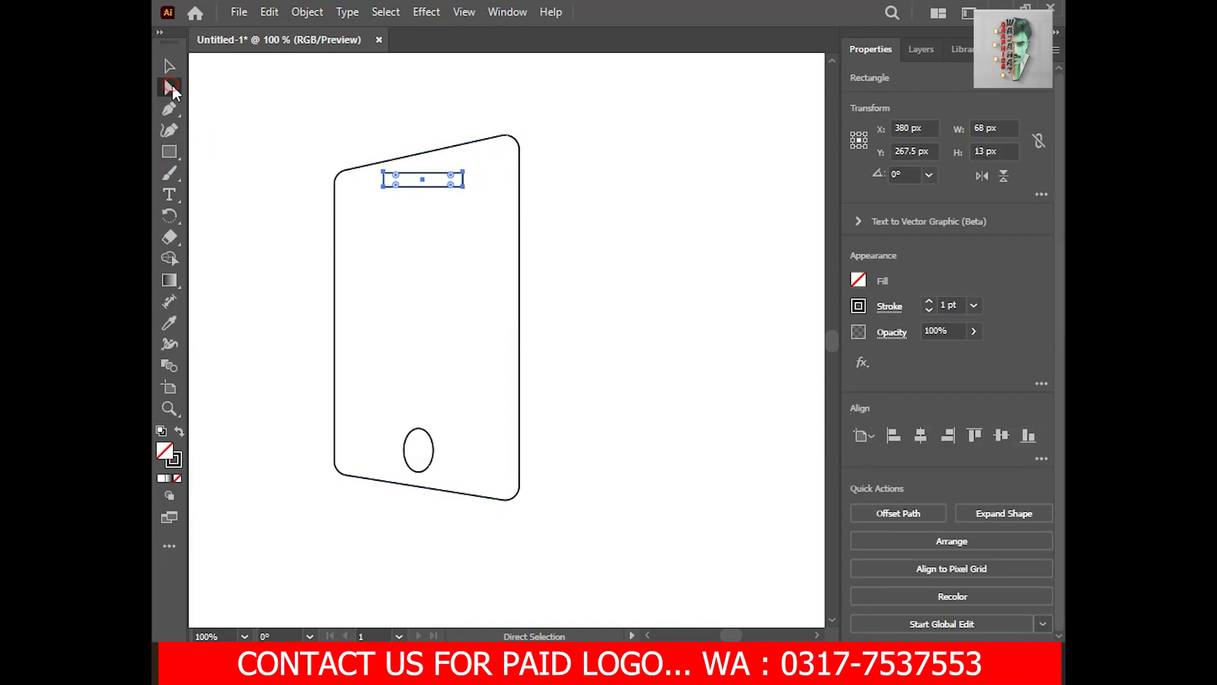
# Raise the speaker rectangle's two right corner points by 12 px so it slants with the phone's upper edge
pyautogui.click(462, 172)
pyautogui.keyDown('shift'); pyautogui.click(463, 187); pyautogui.keyUp('shift')
pyautogui.press('Up')
pyautogui.press('Up')
pyautogui.press('Up')
pyautogui.press('Up')
pyautogui.press('Up')
pyautogui.press('Up')
pyautogui.press('Up')
pyautogui.press('Up')
pyautogui.press('Up')
pyautogui.press('Up')
pyautogui.press('Up')
pyautogui.press('Up')
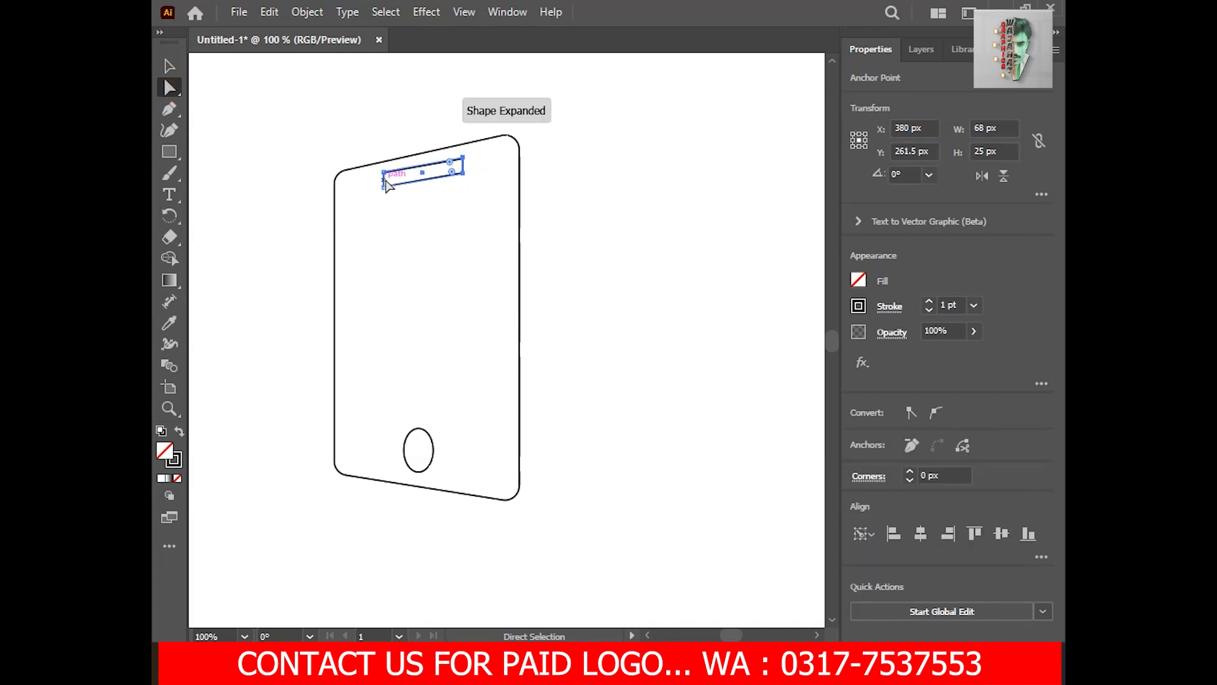
# Fully round the corners of the slanted speaker rectangle to form a slot
pyautogui.click(383, 173)
pyautogui.click(252, 293)
pyautogui.click(389, 183)
pyautogui.press('v')
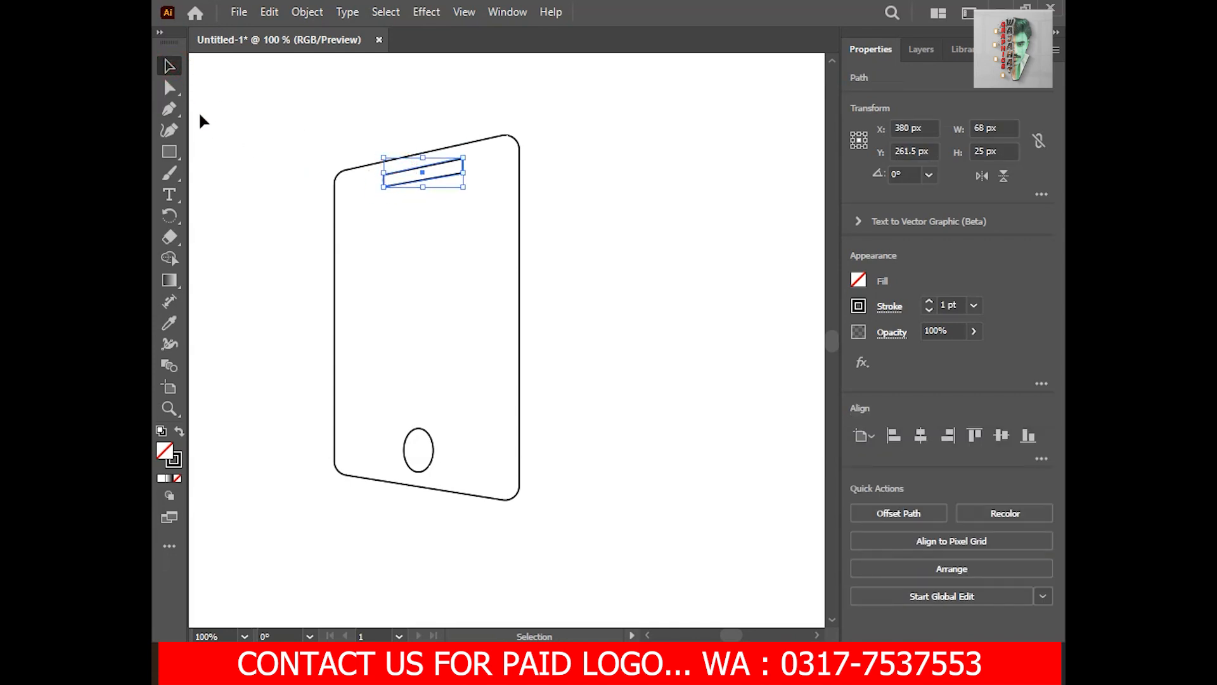
pyautogui.press('a')
pyautogui.click(284, 123)
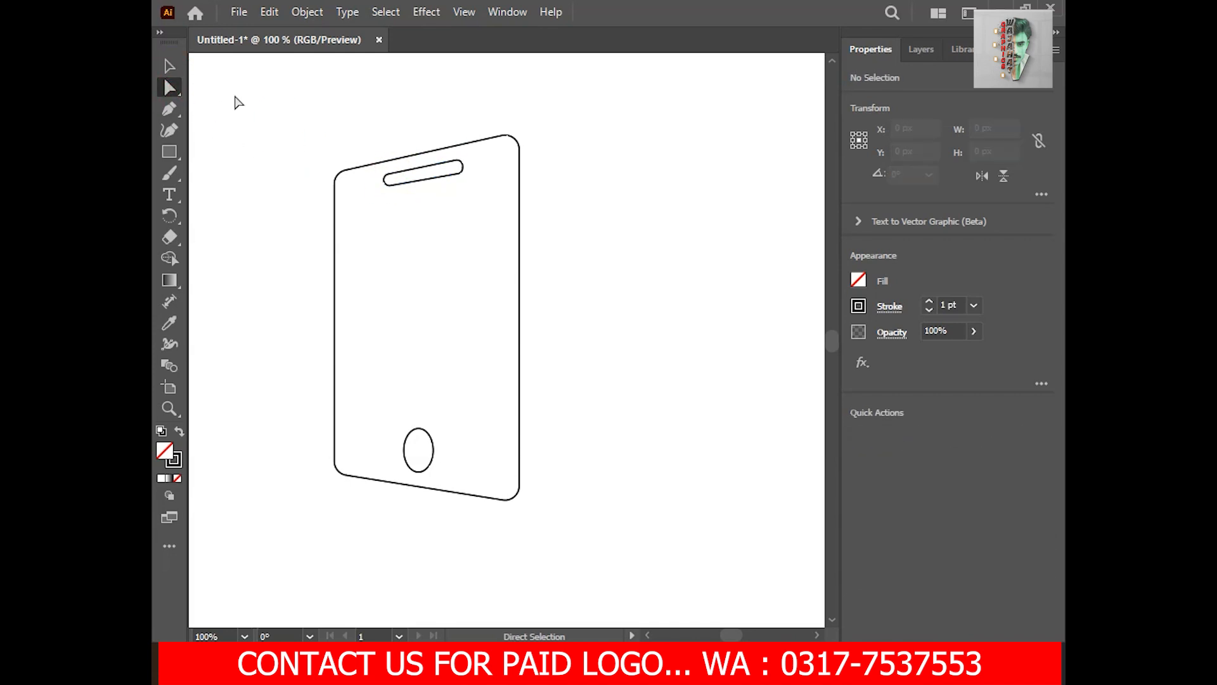
# Fine-tune the positions of the speaker slot and the home-button ellipse inside the phone outline
pyautogui.press('v')
pyautogui.click(222, 111)
pyautogui.moveTo(393, 185); pyautogui.dragTo(393, 186)
pyautogui.click(232, 279)
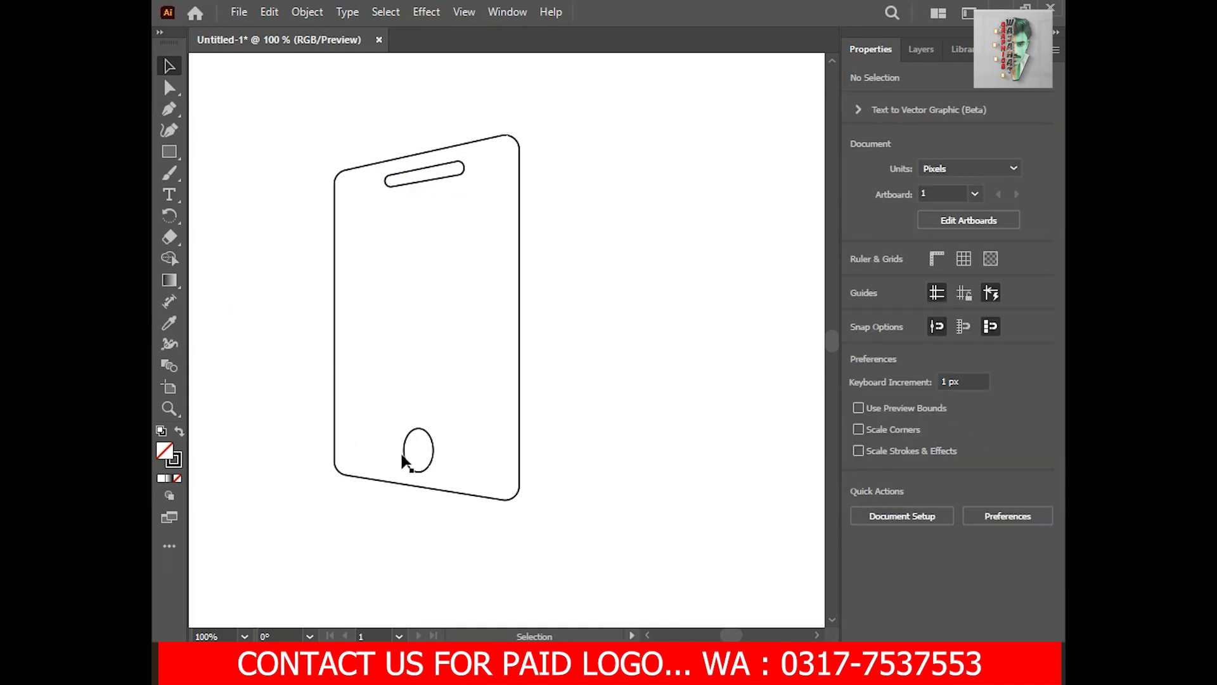
pyautogui.click(405, 465)
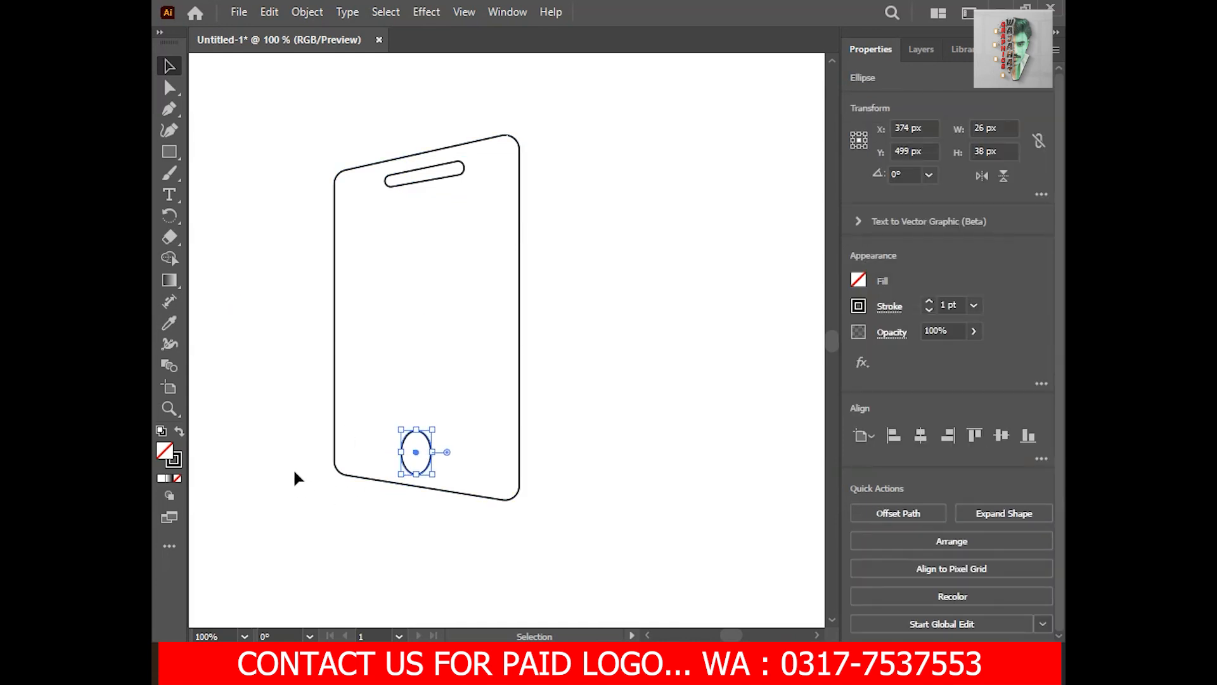
# Fill all three shapes with black without a stroke, and cut the slot and ellipse out of the body with the Shape Builder
pyautogui.moveTo(327, 125); pyautogui.dragTo(374, 495)
pyautogui.click(179, 431)
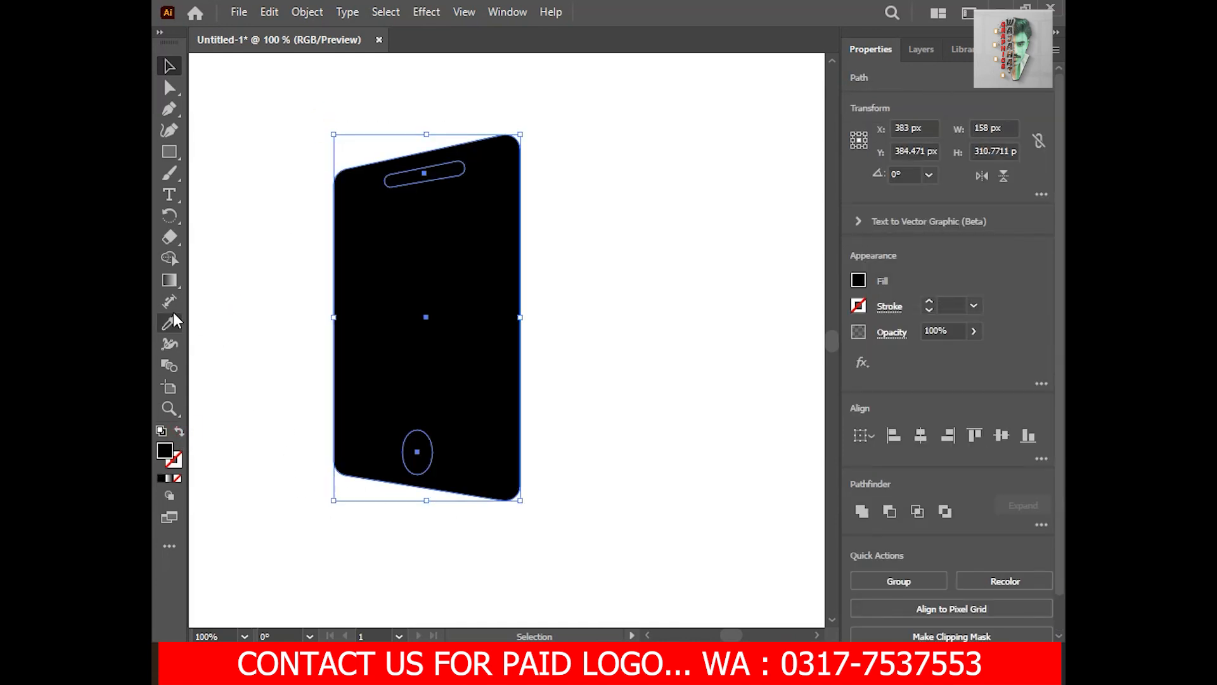
pyautogui.click(169, 258)
pyautogui.keyDown('alt'); pyautogui.click(418, 455); pyautogui.keyUp('alt')
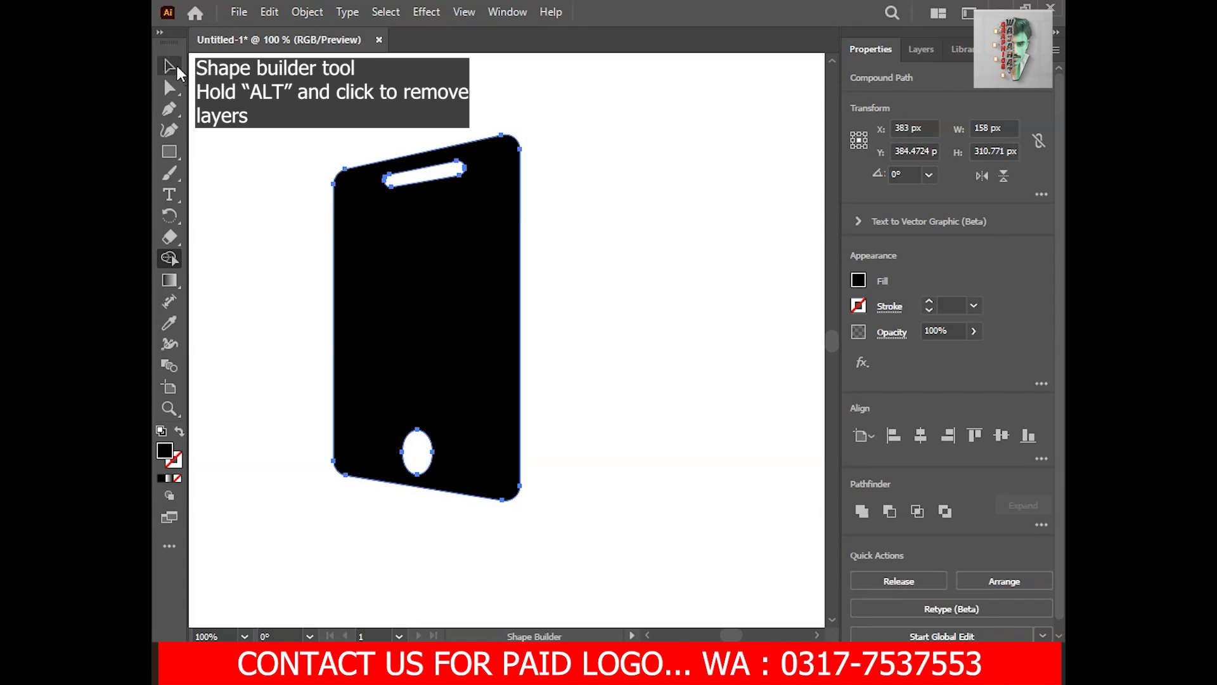
pyautogui.press('v')
pyautogui.hotkey('ctrl', '-')
pyautogui.click(277, 318)
# Draw a straight diagonal path across the middle of the phone with the Pen tool, extending past both sides
pyautogui.click(169, 109)
pyautogui.click(477, 285)
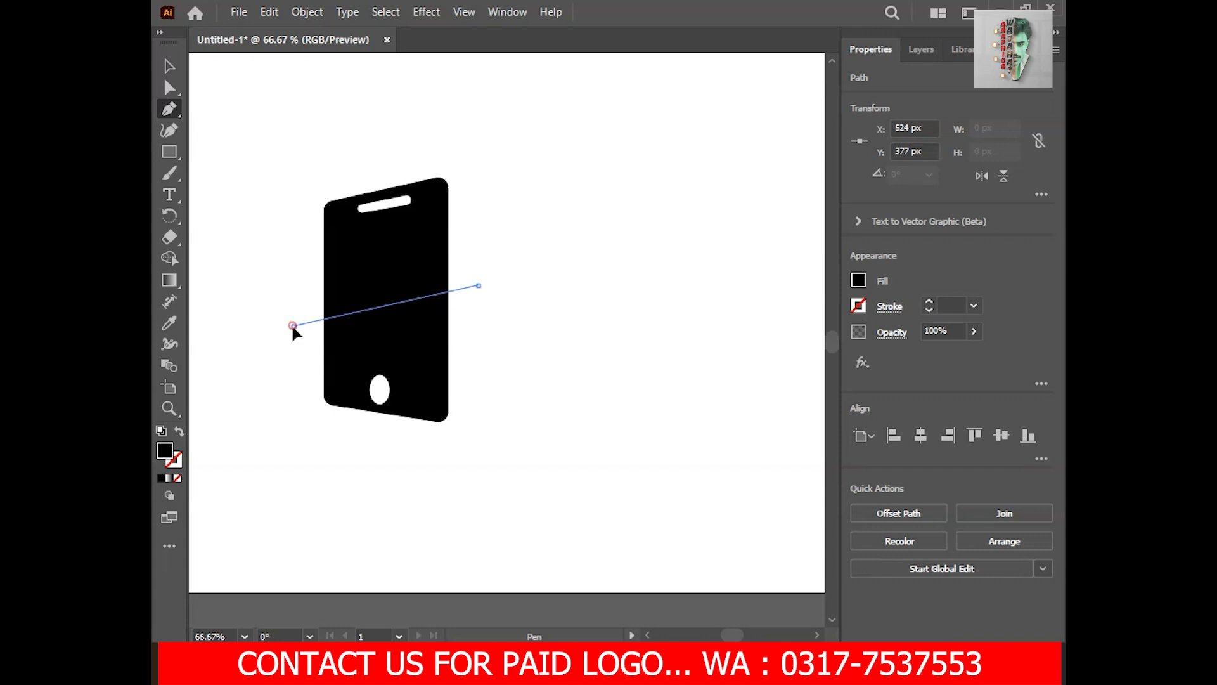
pyautogui.click(293, 325)
pyautogui.click(170, 66)
# Give the diagonal line no fill and a white FFFFFF stroke of 20 pt
pyautogui.click(179, 431)
pyautogui.click(178, 456)
pyautogui.doubleClick(179, 456)
pyautogui.moveTo(694, 384); pyautogui.dragTo(664, 302)
pyautogui.click(1060, 359)
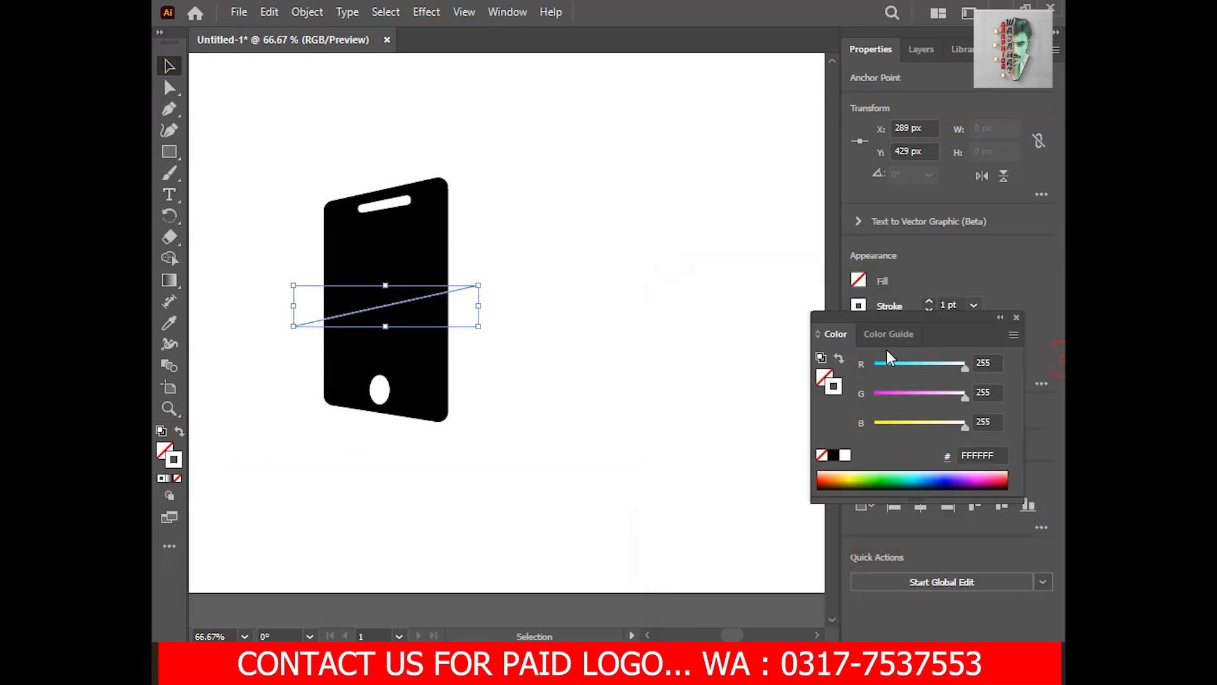
pyautogui.click(1016, 317)
pyautogui.write('20')
pyautogui.press('Return')
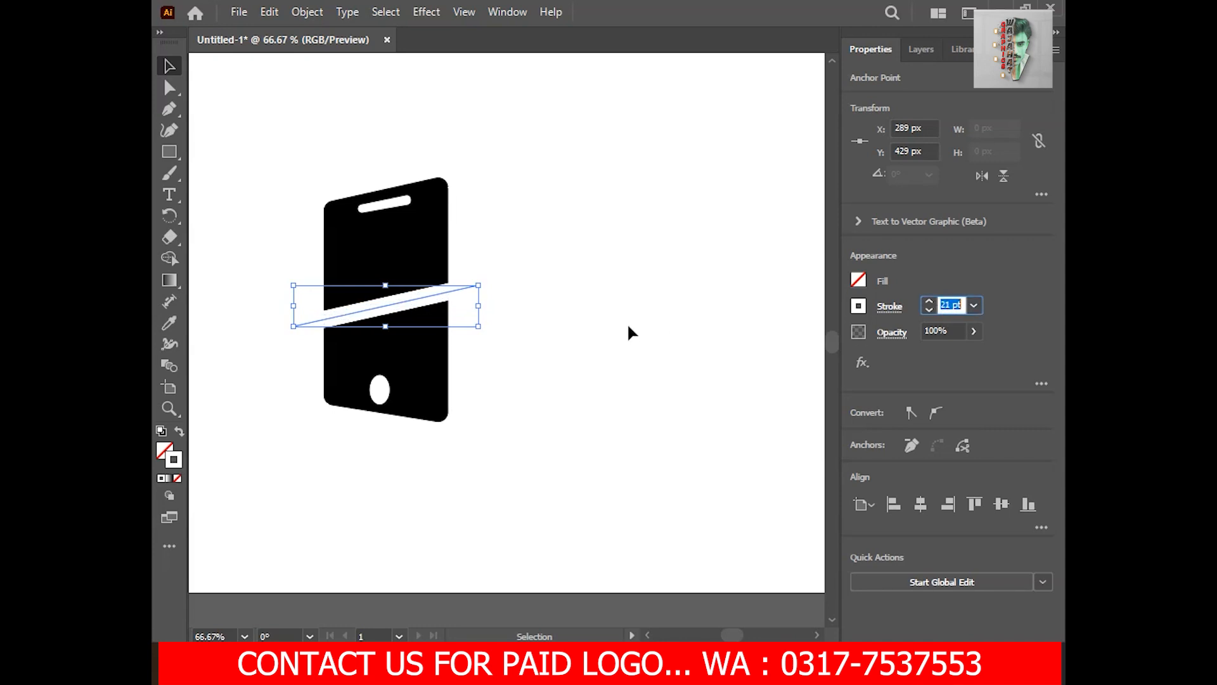
# Expand the diagonal line's white stroke into a filled shape
pyautogui.click(306, 11)
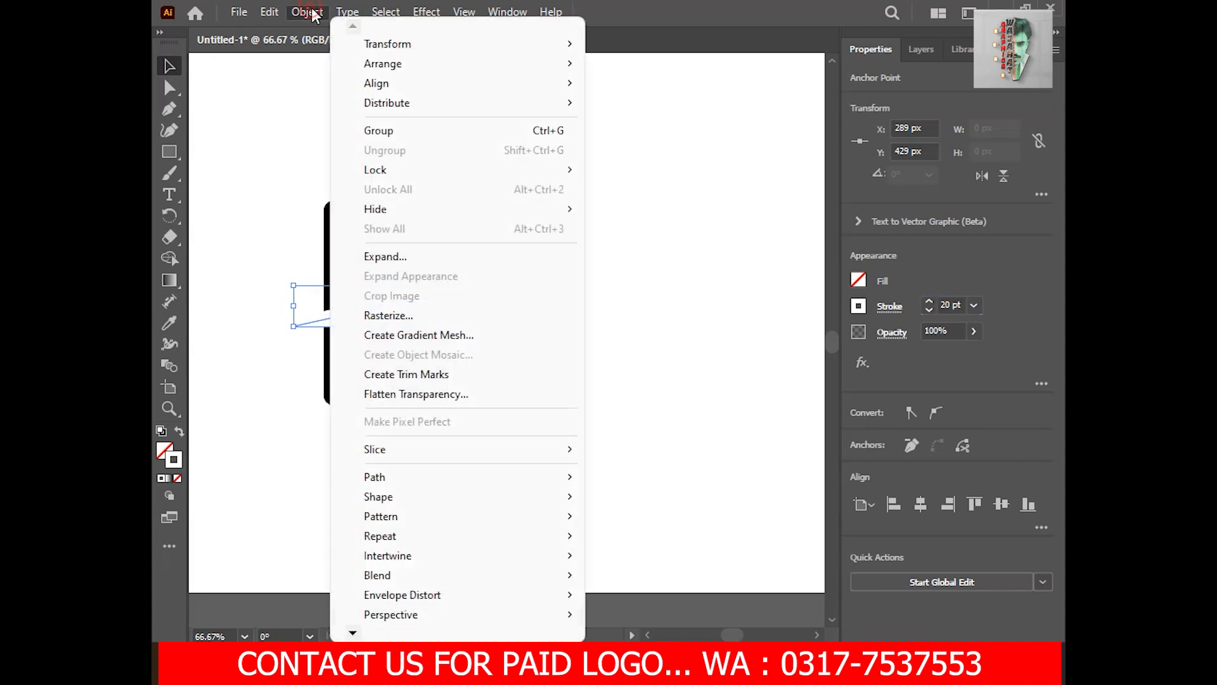
pyautogui.click(487, 329)
pyautogui.click(549, 426)
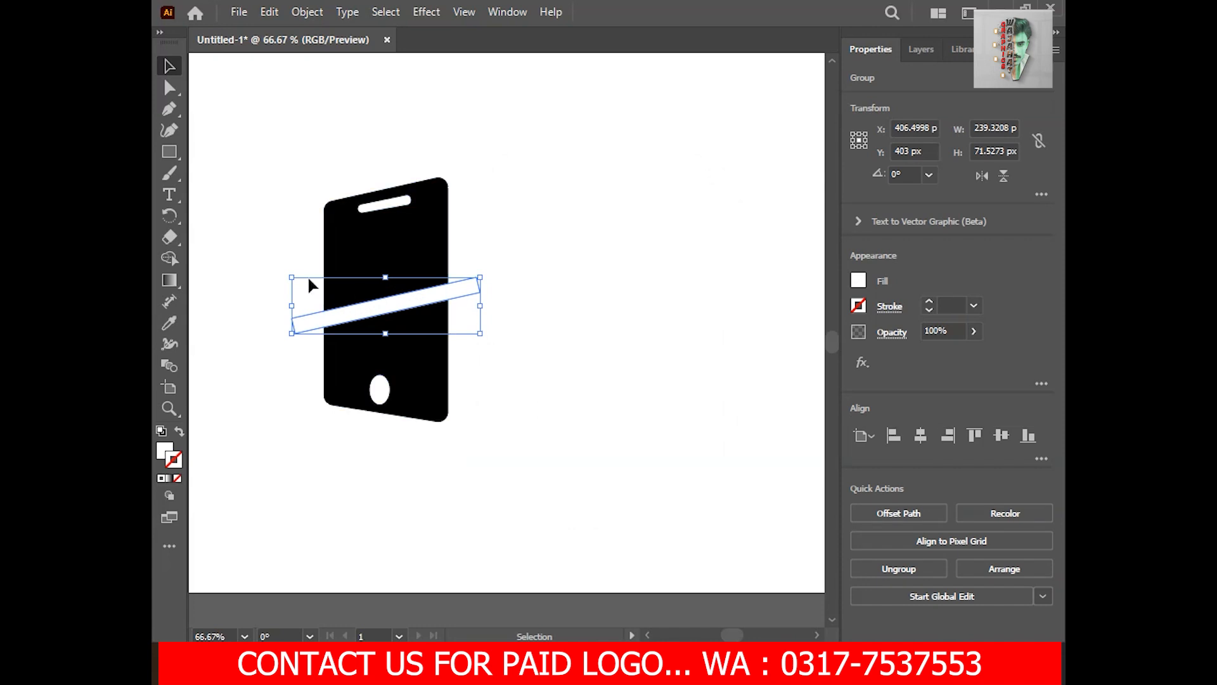
# Remove the diagonal band from the phone with the Shape Builder, splitting the body into two halves
pyautogui.keyDown('shift'); pyautogui.click(342, 352); pyautogui.keyUp('shift')
pyautogui.click(169, 258)
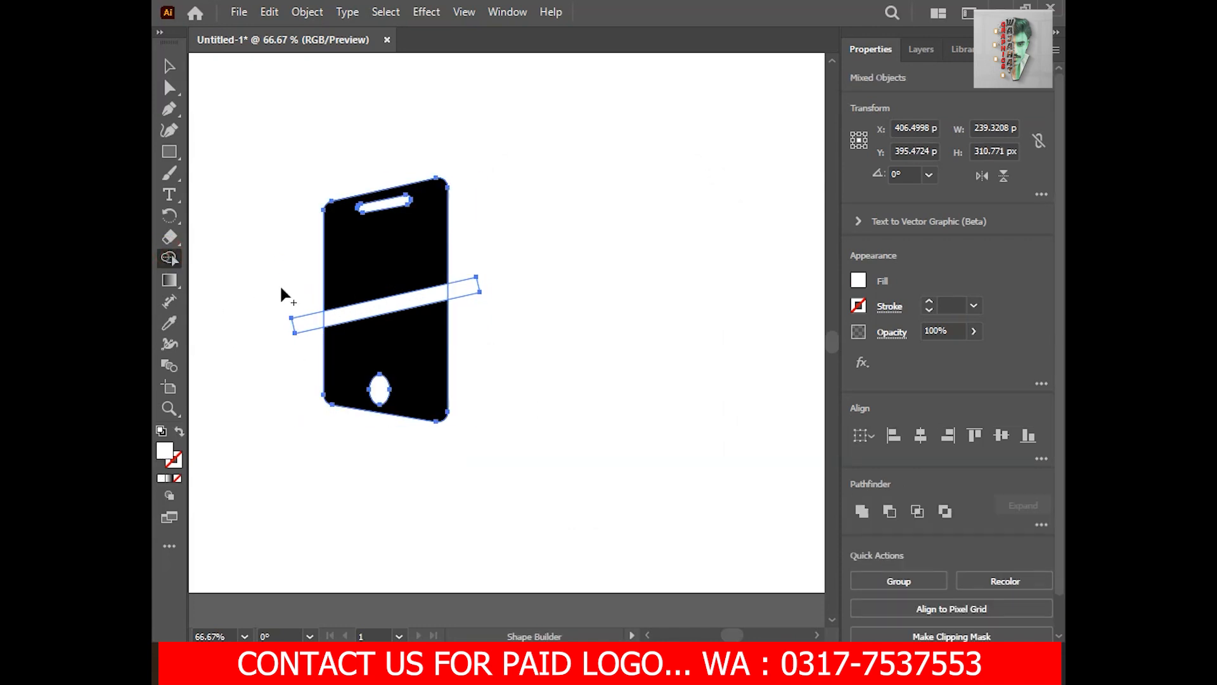
pyautogui.keyDown('alt'); pyautogui.click(308, 324); pyautogui.keyUp('alt')
# Round the corners of both phone halves on either side of the diagonal gap
pyautogui.click(170, 87)
pyautogui.click(300, 302)
pyautogui.click(372, 323)
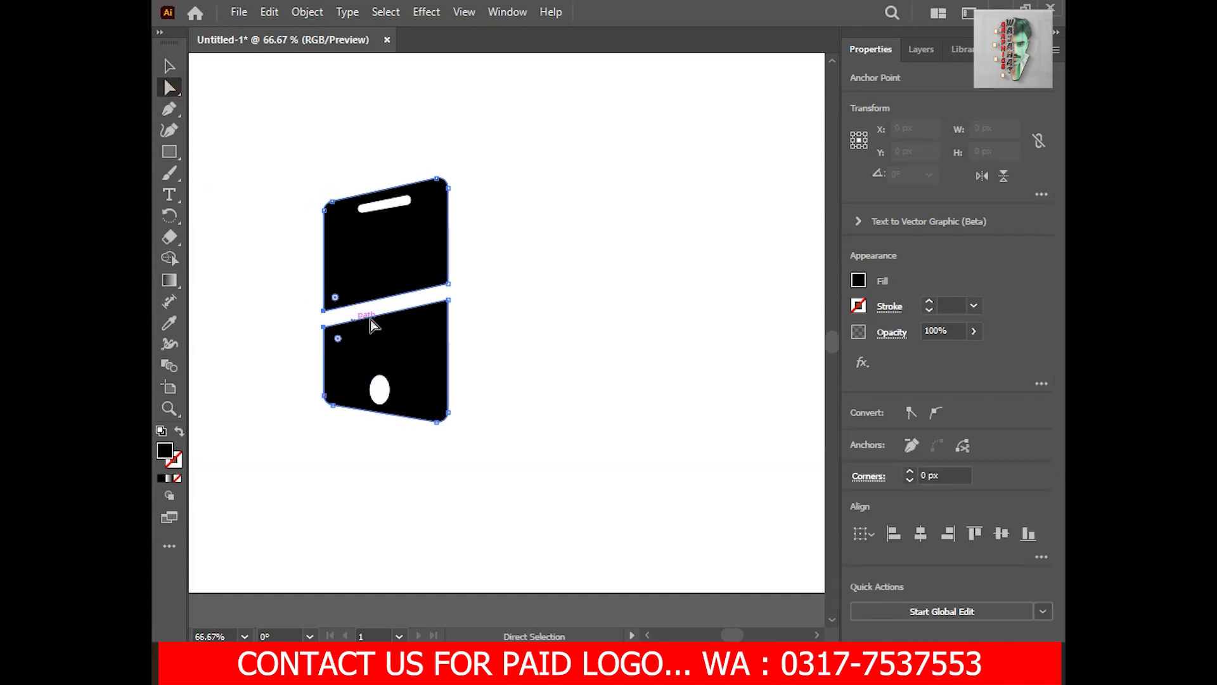
pyautogui.moveTo(463, 273); pyautogui.dragTo(428, 273)
pyautogui.click(530, 285)
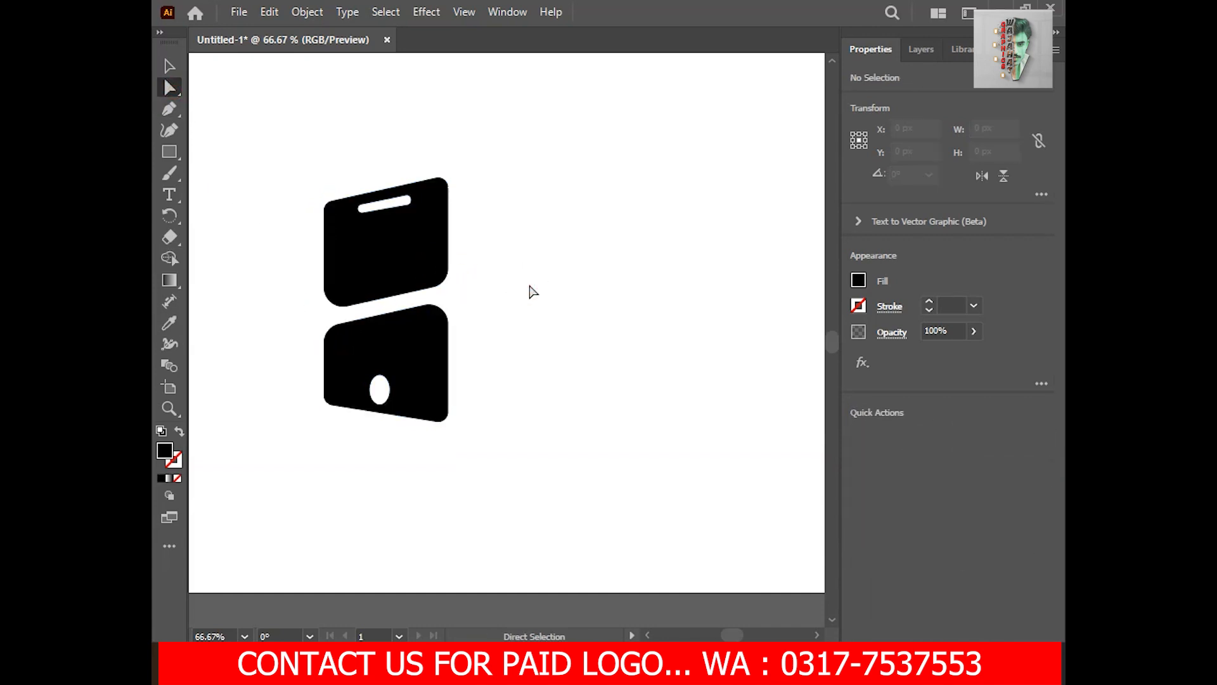
# Draw a curved Pen path across the lower part of the upper half and another across the upper part of the lower half
pyautogui.click(448, 243)
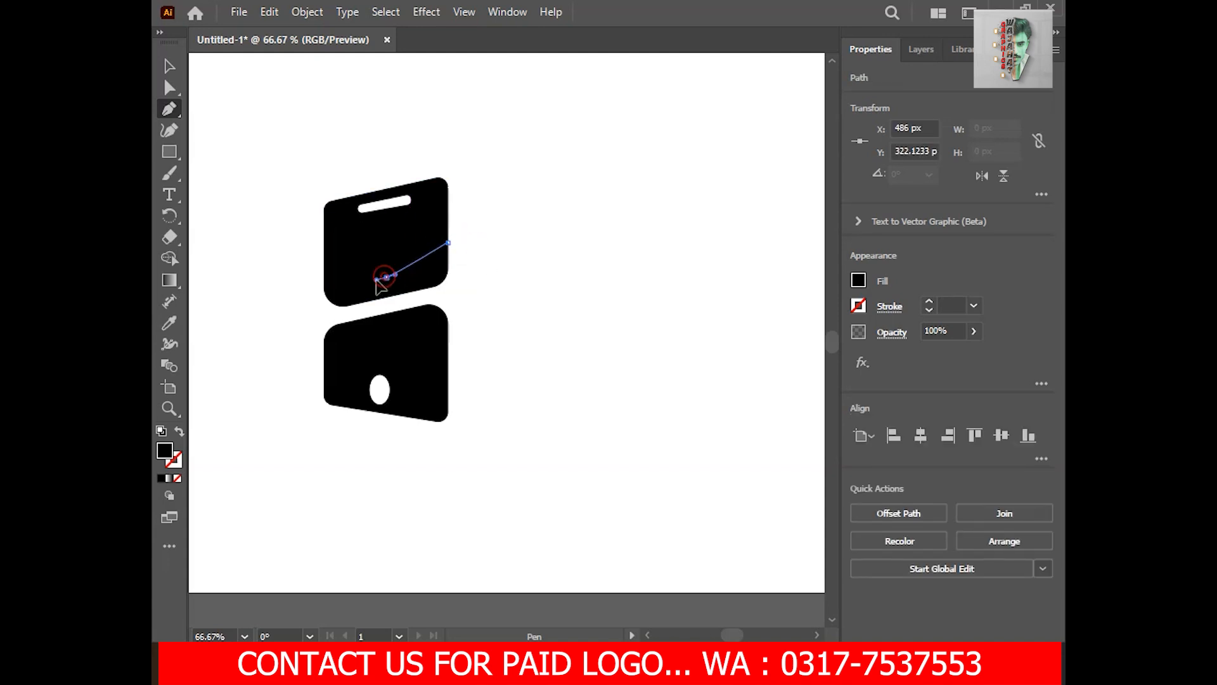
pyautogui.moveTo(338, 289); pyautogui.dragTo(320, 308)
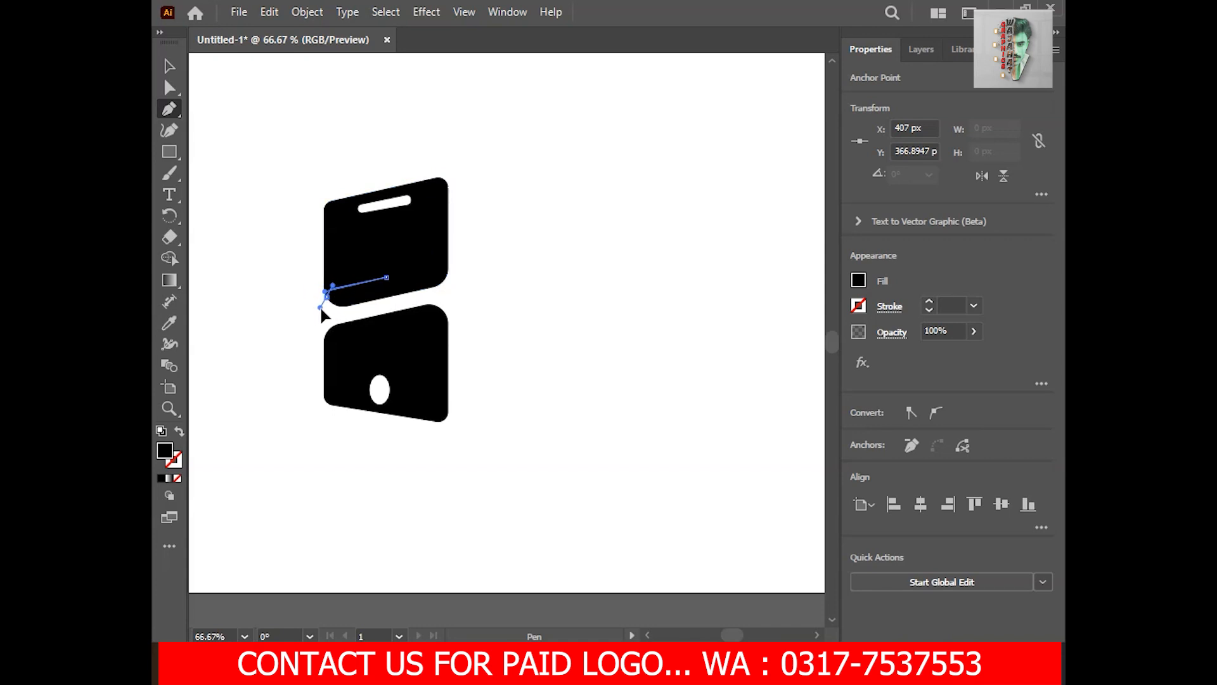
pyautogui.click(323, 363)
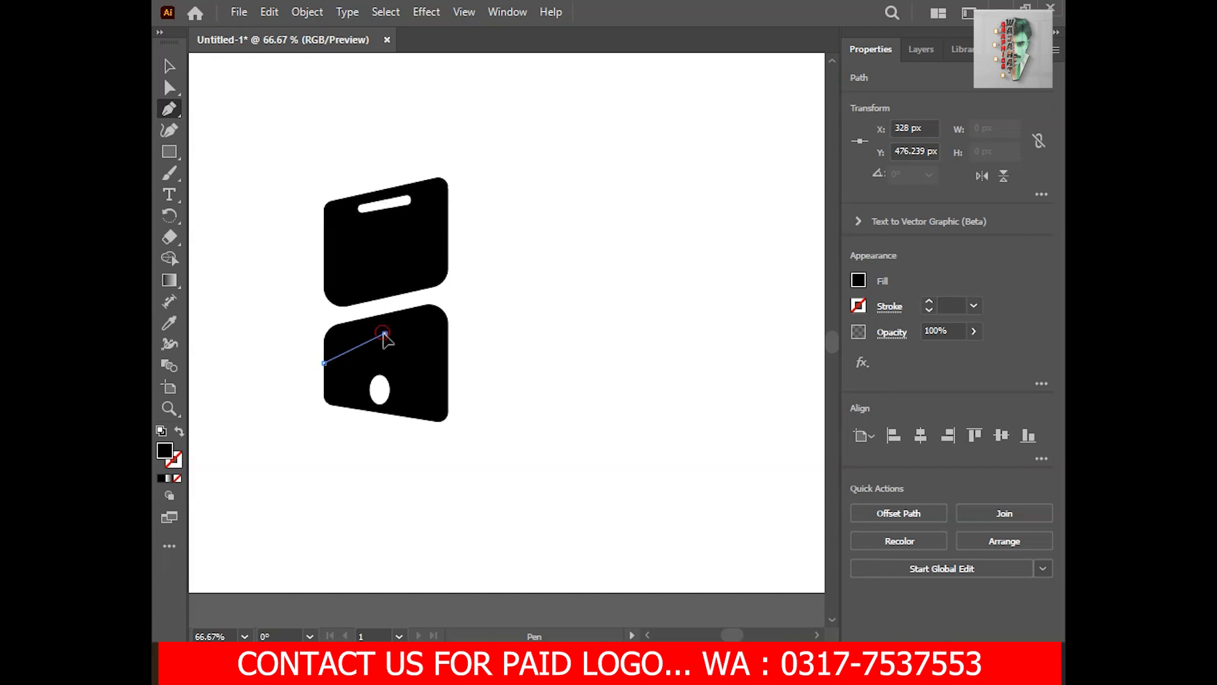
pyautogui.moveTo(442, 328); pyautogui.dragTo(446, 308)
# Select both halves with their curves and merge the upper half's area above its curve with the Shape Builder
pyautogui.press('v')
pyautogui.moveTo(291, 253); pyautogui.dragTo(355, 355)
pyautogui.click(169, 258)
pyautogui.moveTo(381, 252)
pyautogui.mouseDown()
pyautogui.moveTo(396, 270)
pyautogui.moveTo(331, 290)
pyautogui.mouseUp()
# Try to merge the areas of the lower half below its curve with the Shape Builder
pyautogui.moveTo(370, 333)
pyautogui.mouseDown()
pyautogui.moveTo(412, 326)
pyautogui.moveTo(406, 355)
pyautogui.mouseUp()
pyautogui.click(422, 322)
pyautogui.press('ctrl')
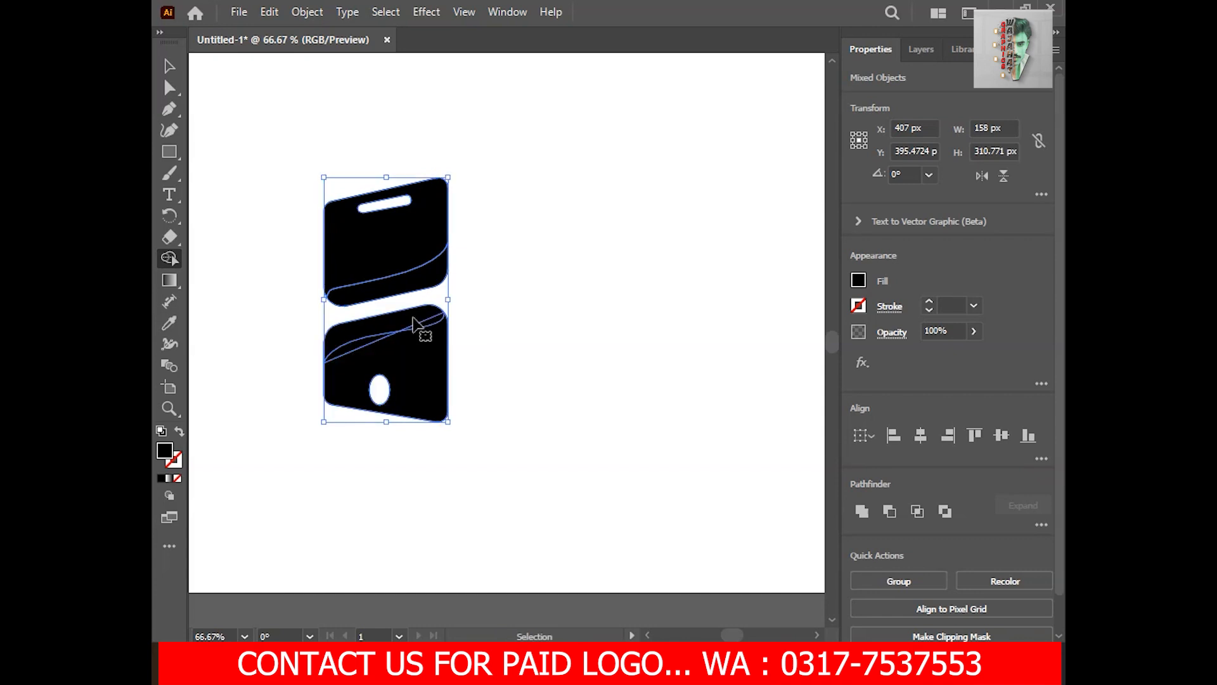
# Adjust the end points of the lower half's curve so that it reaches across the shape's side edges
pyautogui.click(170, 88)
pyautogui.click(304, 277)
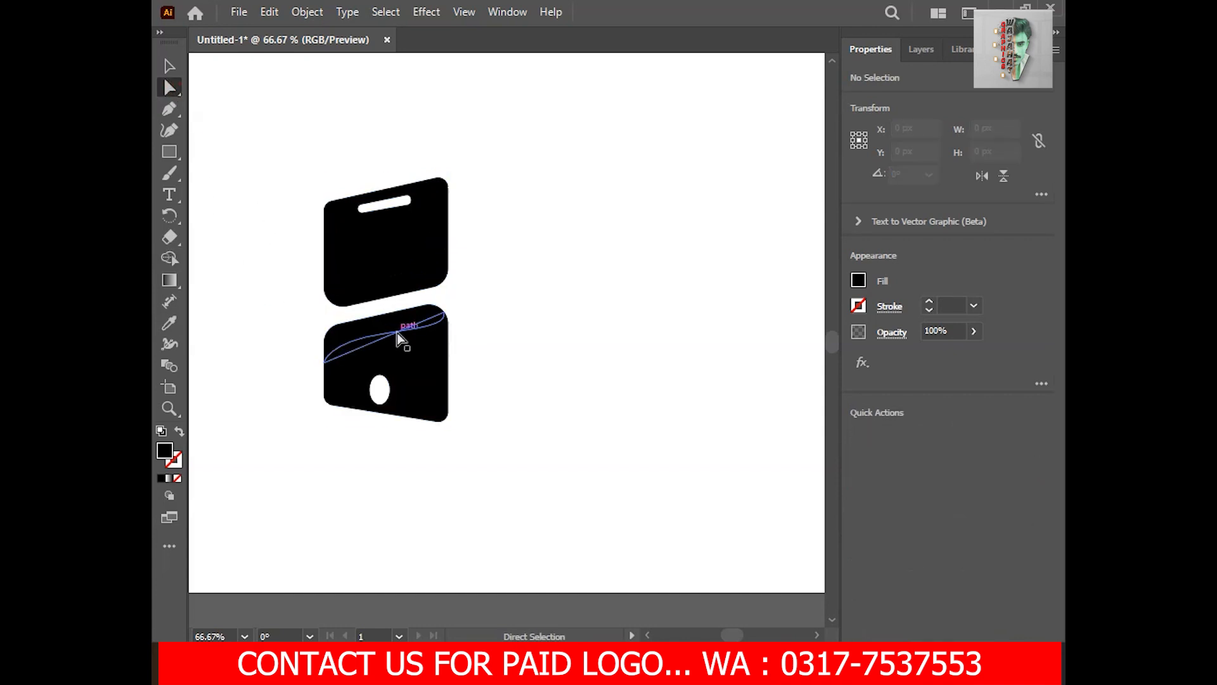
pyautogui.click(436, 323)
pyautogui.click(445, 313)
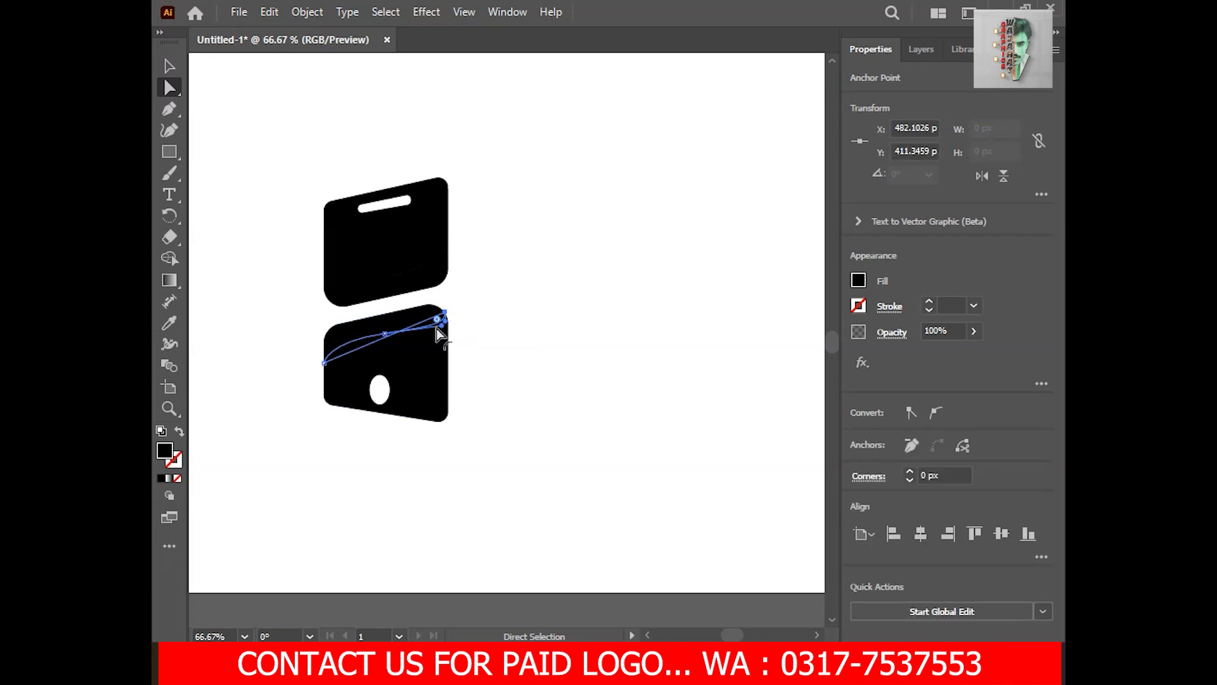
pyautogui.moveTo(325, 362); pyautogui.dragTo(348, 370)
pyautogui.click(293, 347)
# Separate the lower half into two segments along its curve with the Shape Builder
pyautogui.click(171, 69)
pyautogui.click(170, 258)
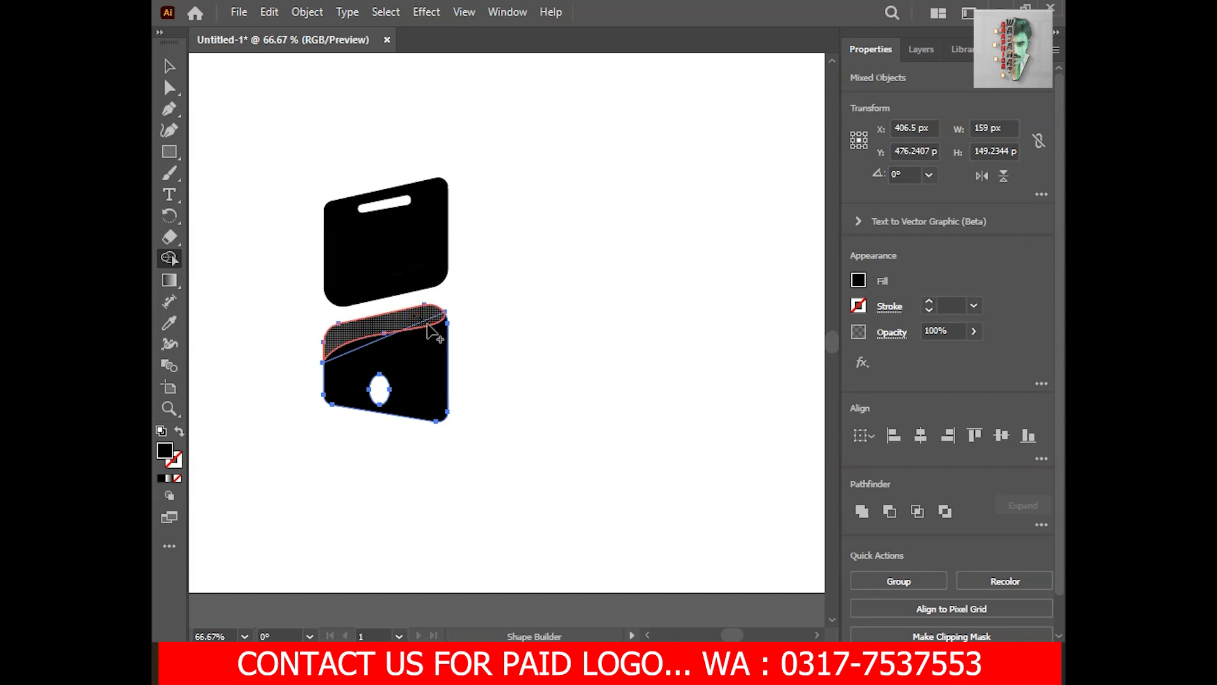
pyautogui.click(367, 353)
pyautogui.click(169, 66)
pyautogui.click(198, 125)
# Fill the upper half's main segment with a linear gradient running from cyan to black
pyautogui.click(335, 243)
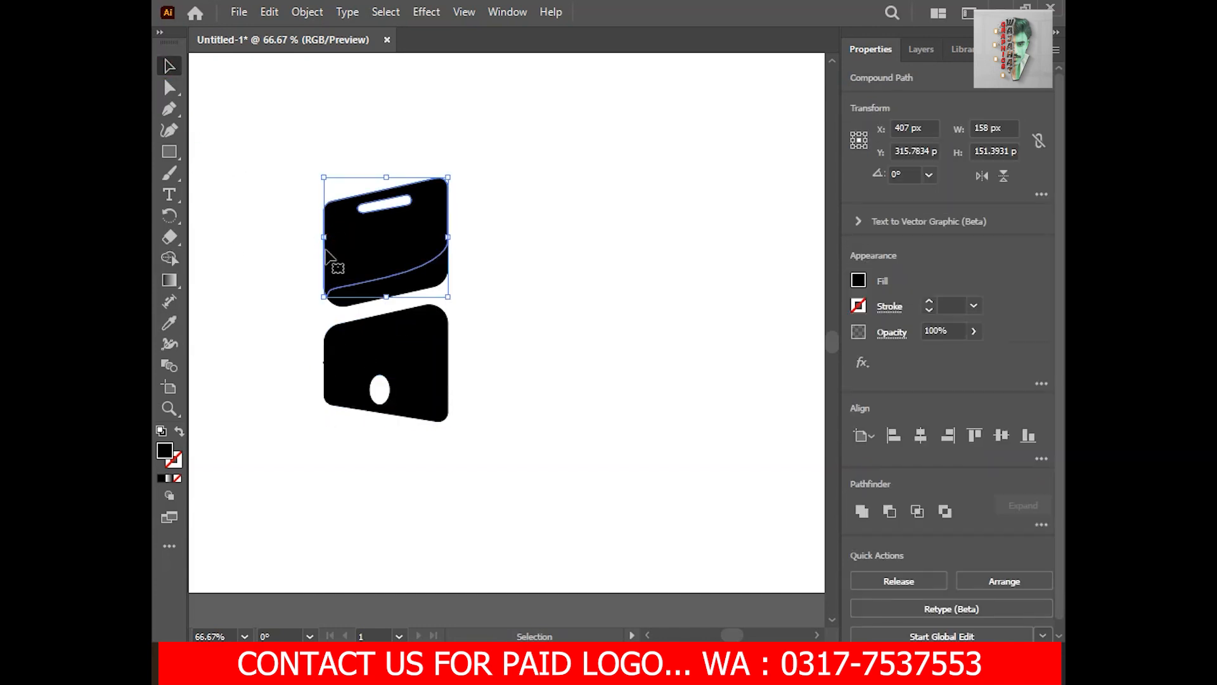
pyautogui.doubleClick(170, 279)
pyautogui.click(865, 501)
pyautogui.click(825, 512)
pyautogui.doubleClick(824, 512)
pyautogui.click(773, 353)
pyautogui.click(859, 313)
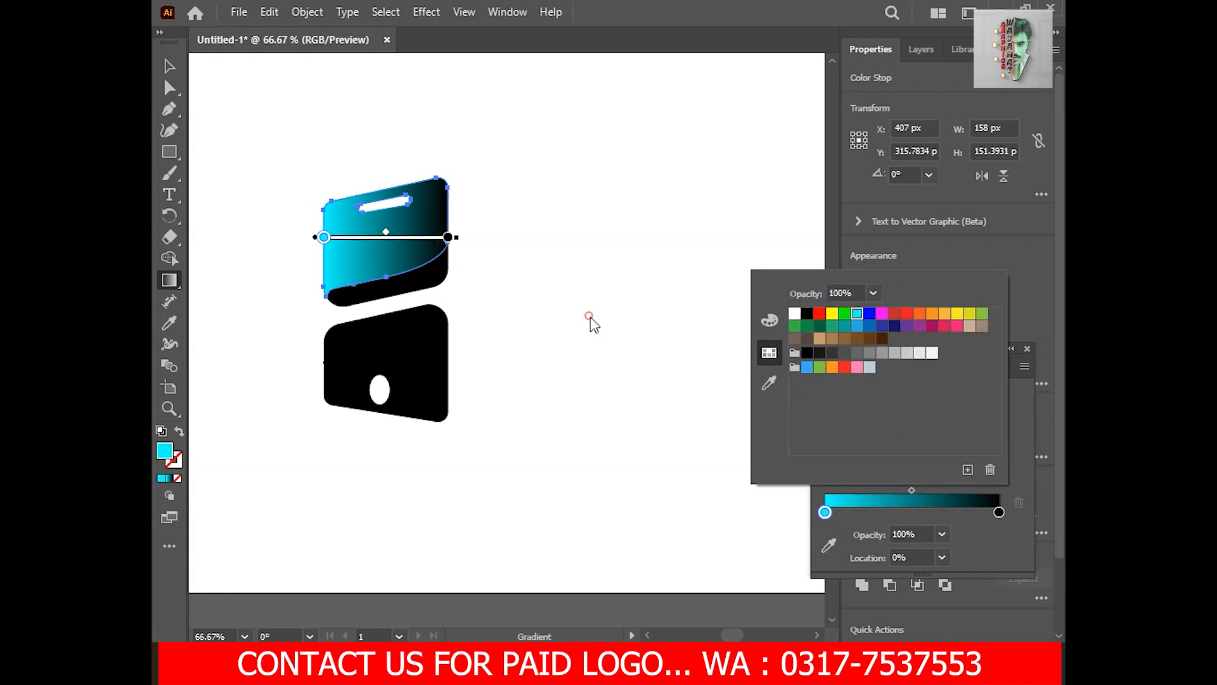
pyautogui.click(558, 319)
# Copy the cyan-to-black gradient onto the upper half's curved lower strip and redirect it diagonally to about -152.7°
pyautogui.click(170, 68)
pyautogui.click(420, 283)
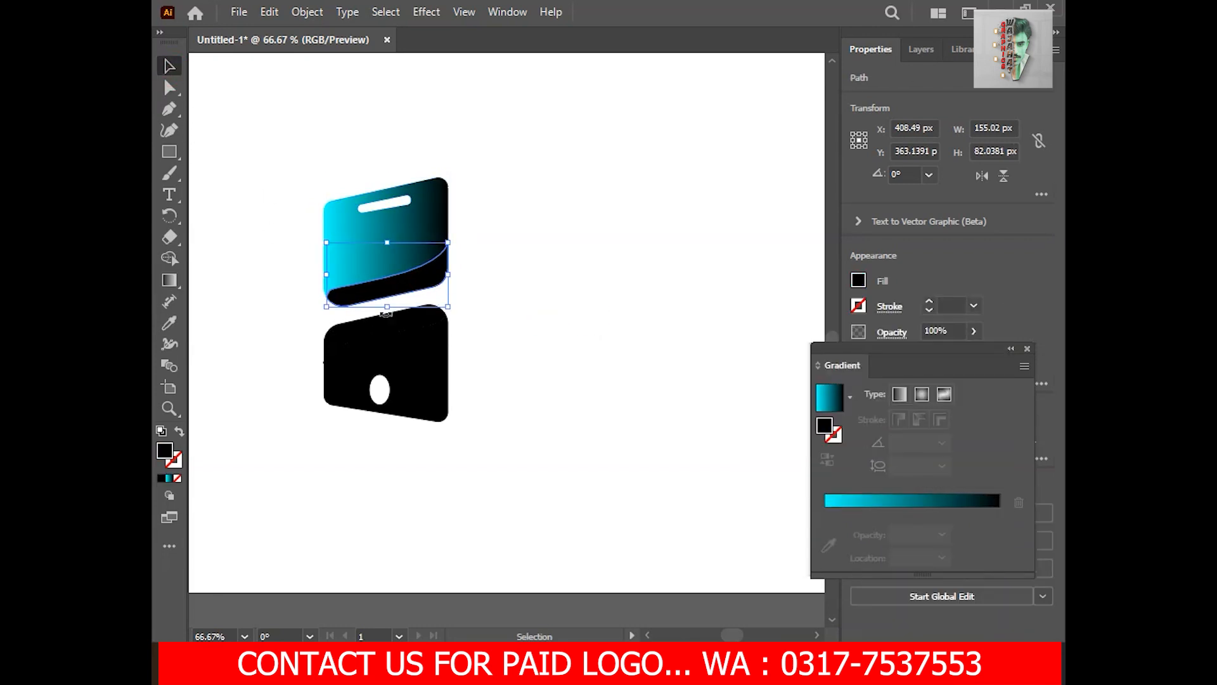
pyautogui.click(170, 323)
pyautogui.click(341, 251)
pyautogui.click(170, 279)
pyautogui.moveTo(493, 221); pyautogui.dragTo(247, 348)
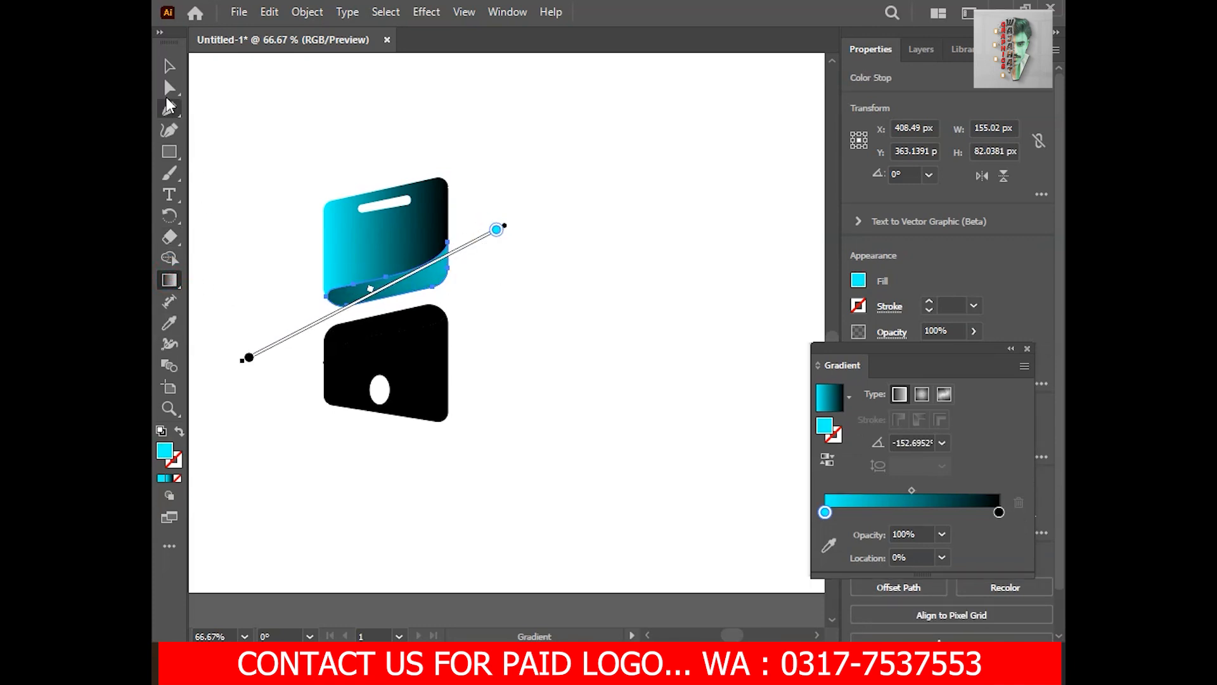
pyautogui.click(169, 66)
pyautogui.click(209, 190)
# Copy the cyan-to-black gradient from the upper half onto the lower half's curved upper strip
pyautogui.click(335, 328)
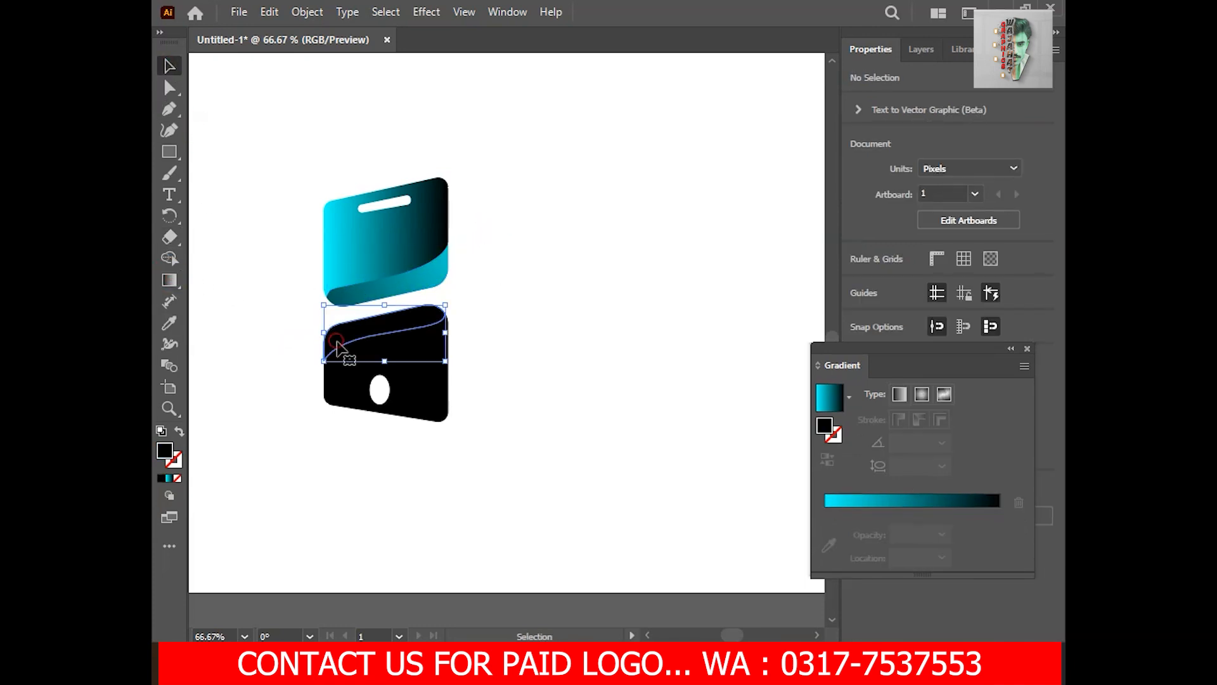
pyautogui.click(170, 323)
pyautogui.click(336, 261)
pyautogui.click(169, 66)
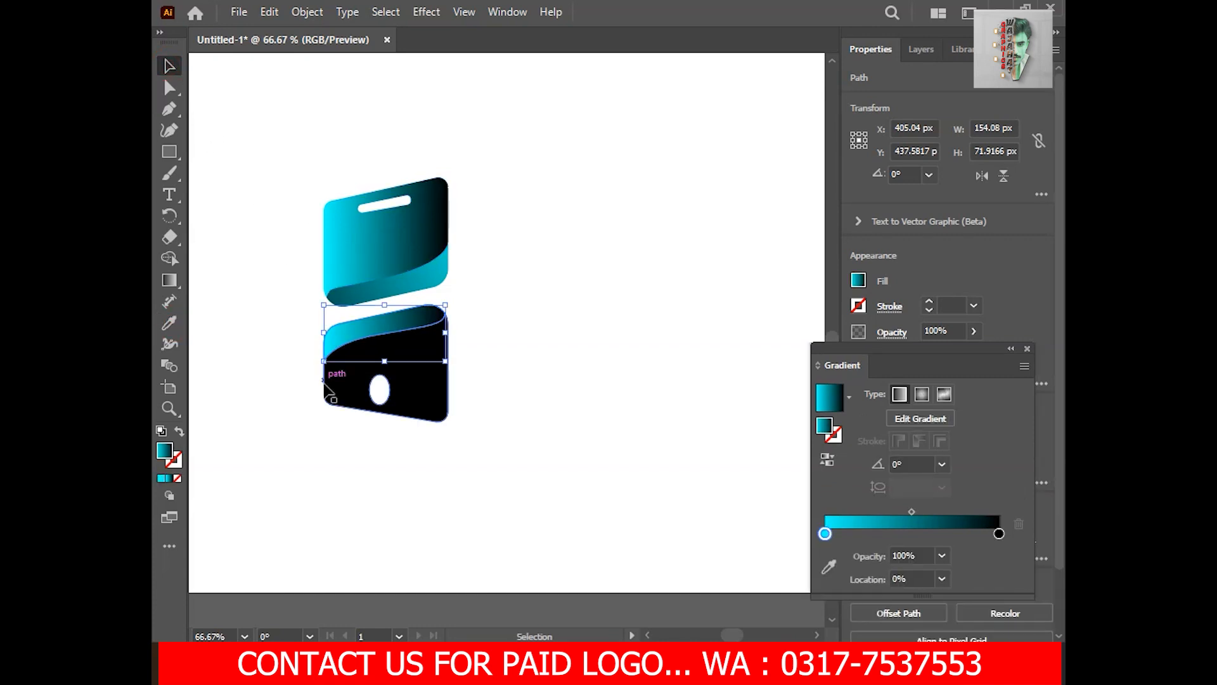
# Copy the gradient onto the lower half's main segment and redirect it diagonally to about -153.6°
pyautogui.click(329, 388)
pyautogui.click(170, 322)
pyautogui.click(341, 262)
pyautogui.press('g')
pyautogui.moveTo(255, 435); pyautogui.dragTo(505, 340)
pyautogui.moveTo(556, 298); pyautogui.dragTo(238, 453)
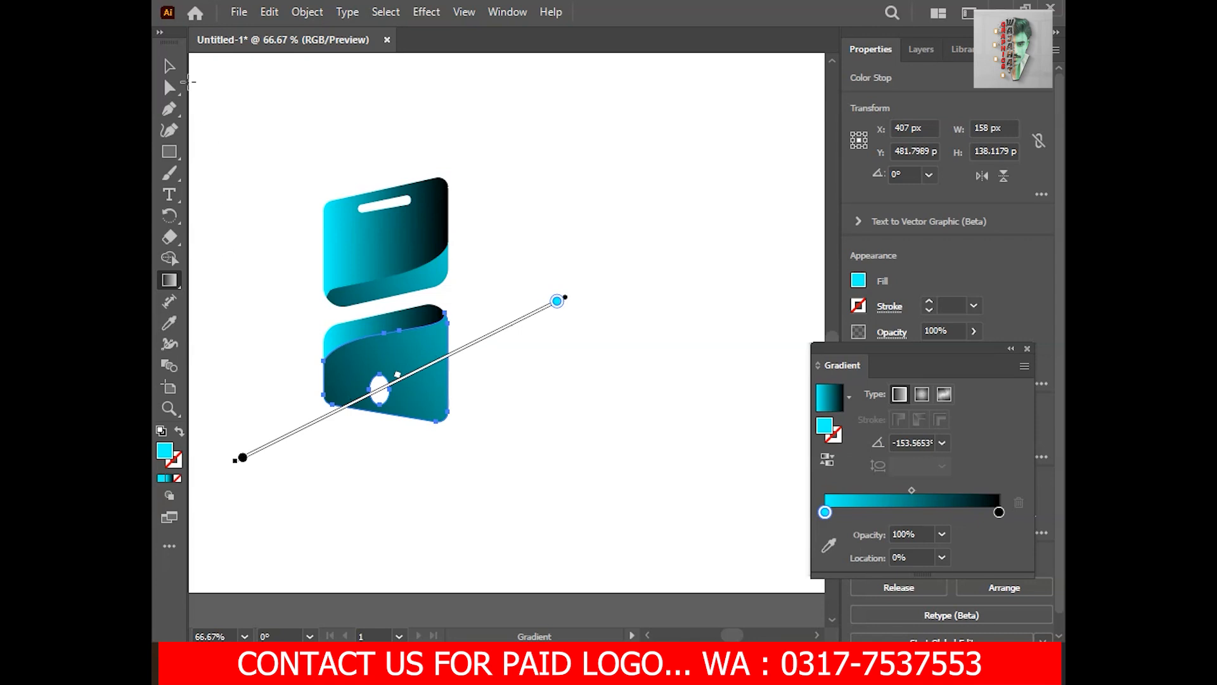
pyautogui.click(169, 65)
pyautogui.click(222, 226)
pyautogui.click(321, 361)
pyautogui.click(459, 394)
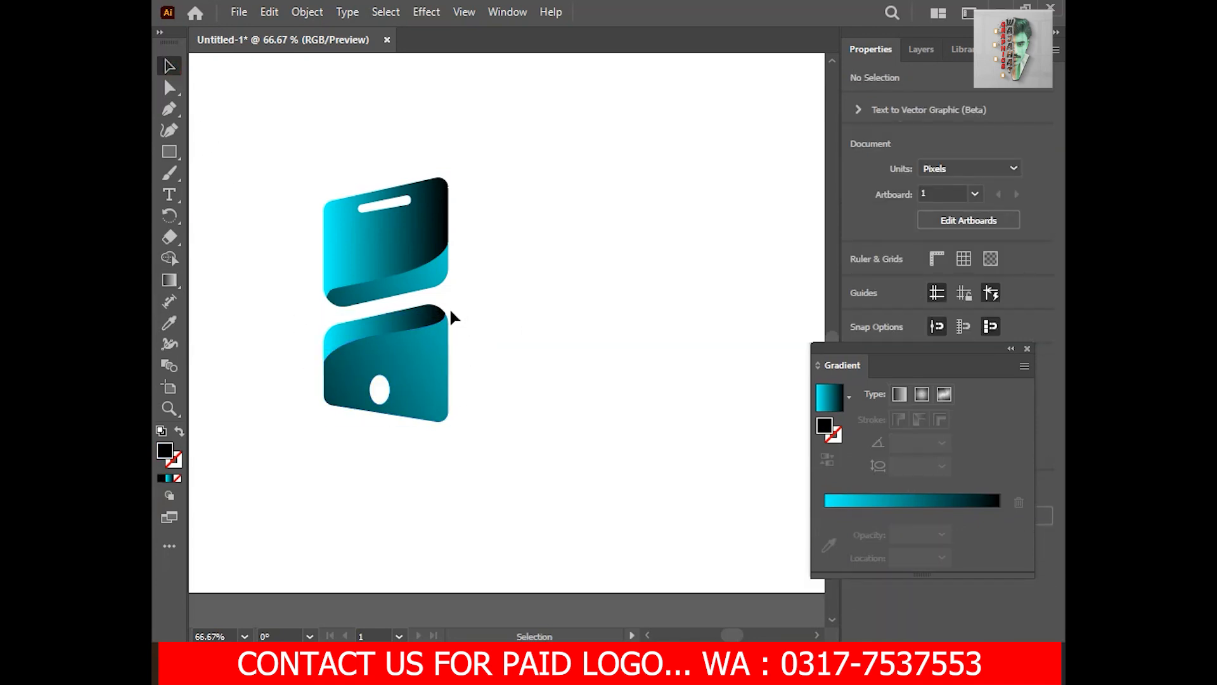
pyautogui.click(448, 310)
pyautogui.click(493, 286)
# Draw a black rectangle about 108 px wide and 149 px high beside the lower half and taper its outer side
pyautogui.moveTo(518, 300); pyautogui.dragTo(513, 304)
pyautogui.scroll(1, 422, 289)
pyautogui.moveTo(521, 356); pyautogui.dragTo(538, 377)
pyautogui.click(169, 152)
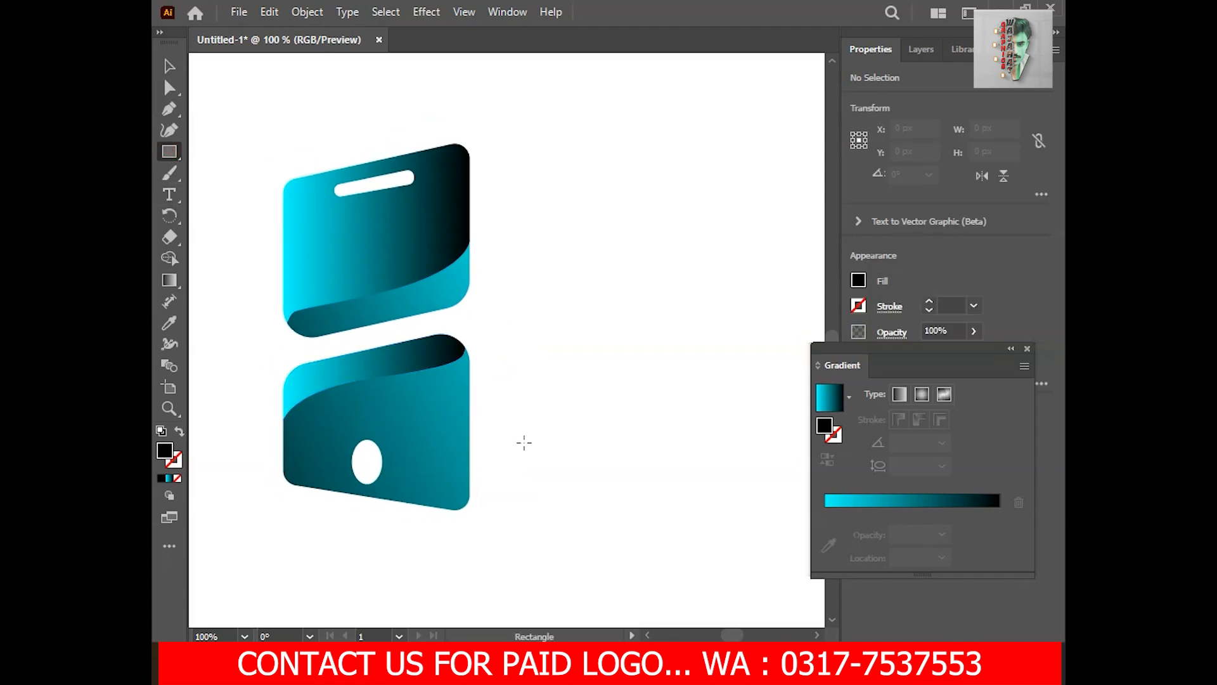
pyautogui.moveTo(491, 507); pyautogui.dragTo(617, 350)
pyautogui.press('a')
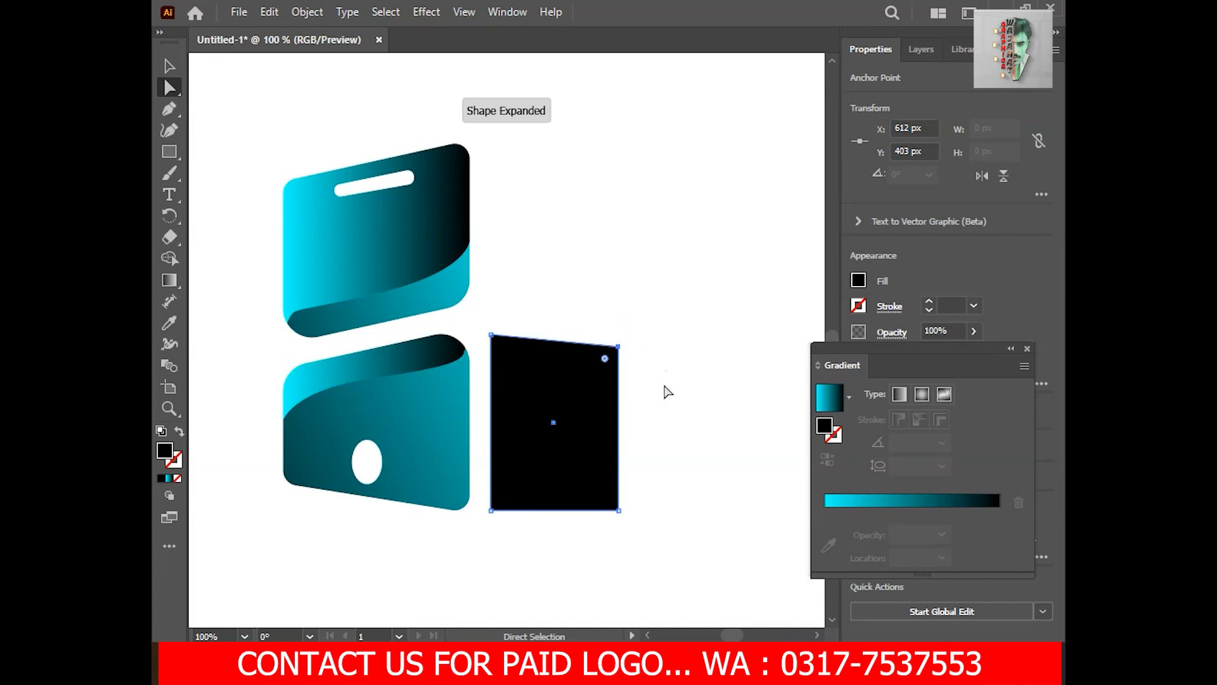
pyautogui.moveTo(618, 511); pyautogui.dragTo(618, 486)
pyautogui.click(685, 389)
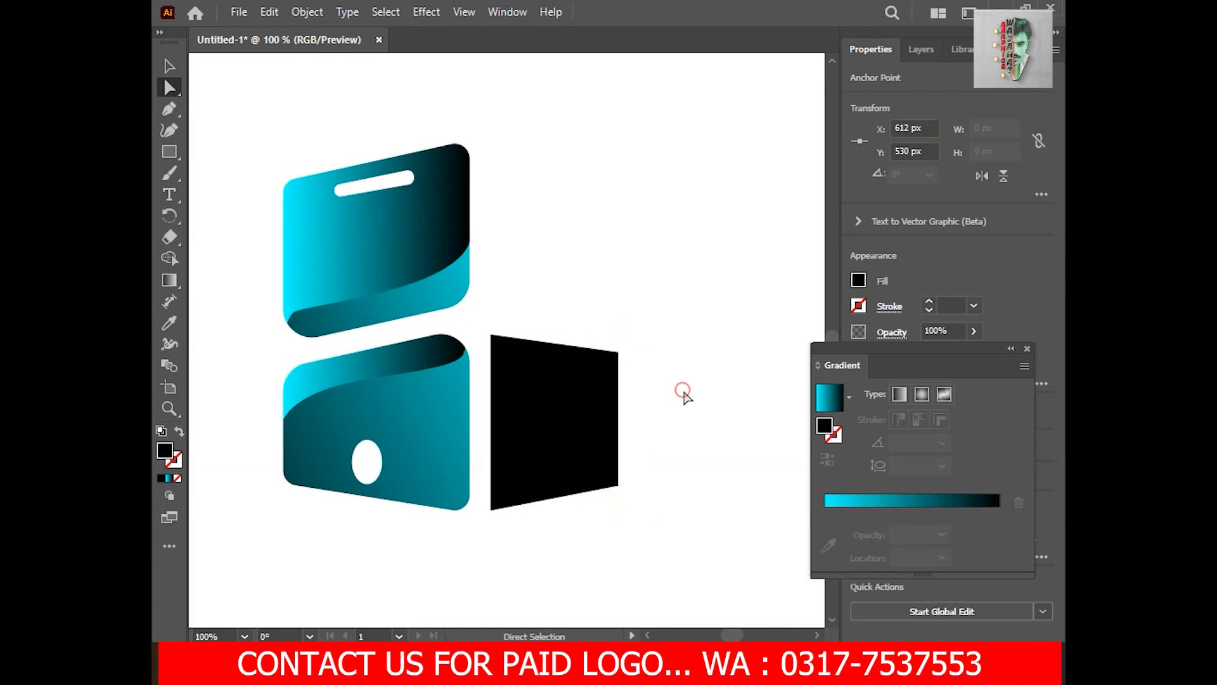
# Draw a straight Pen line across the tapered shape from its upper inner corner to its lower outer corner
pyautogui.scroll(-1, 684, 397)
pyautogui.moveTo(684, 392); pyautogui.dragTo(617, 389)
pyautogui.scroll(1, 462, 370)
pyautogui.moveTo(525, 420); pyautogui.dragTo(484, 403)
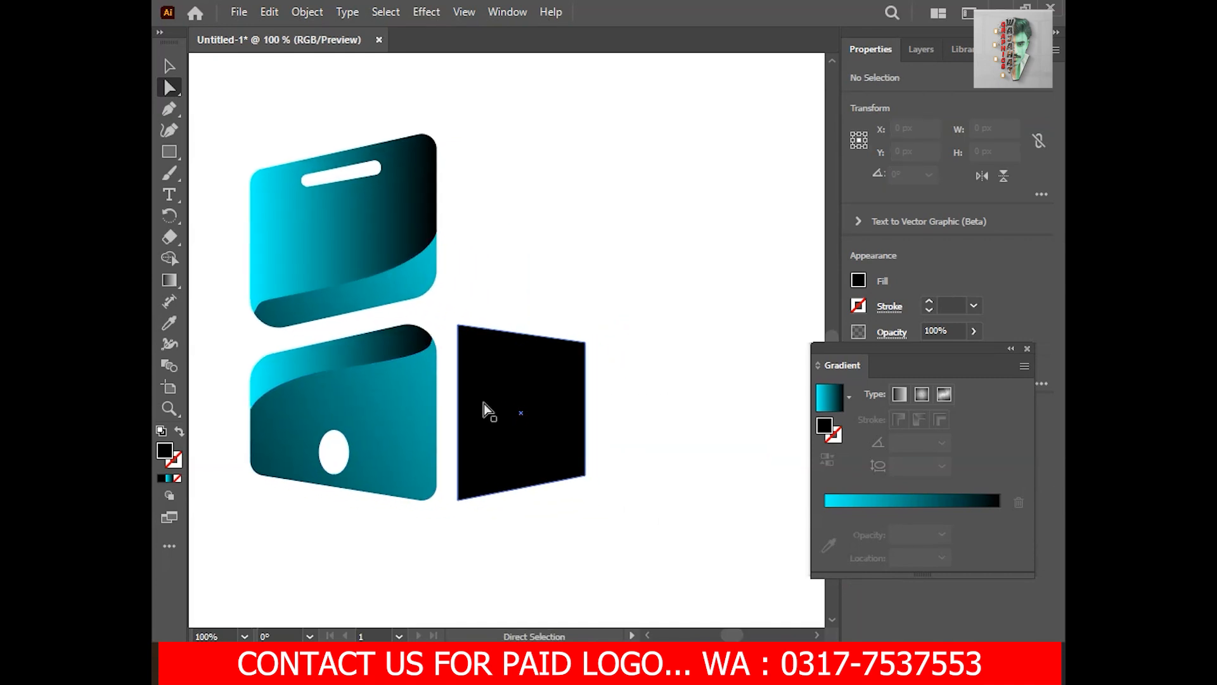
pyautogui.click(484, 404)
pyautogui.press('p')
pyautogui.click(458, 325)
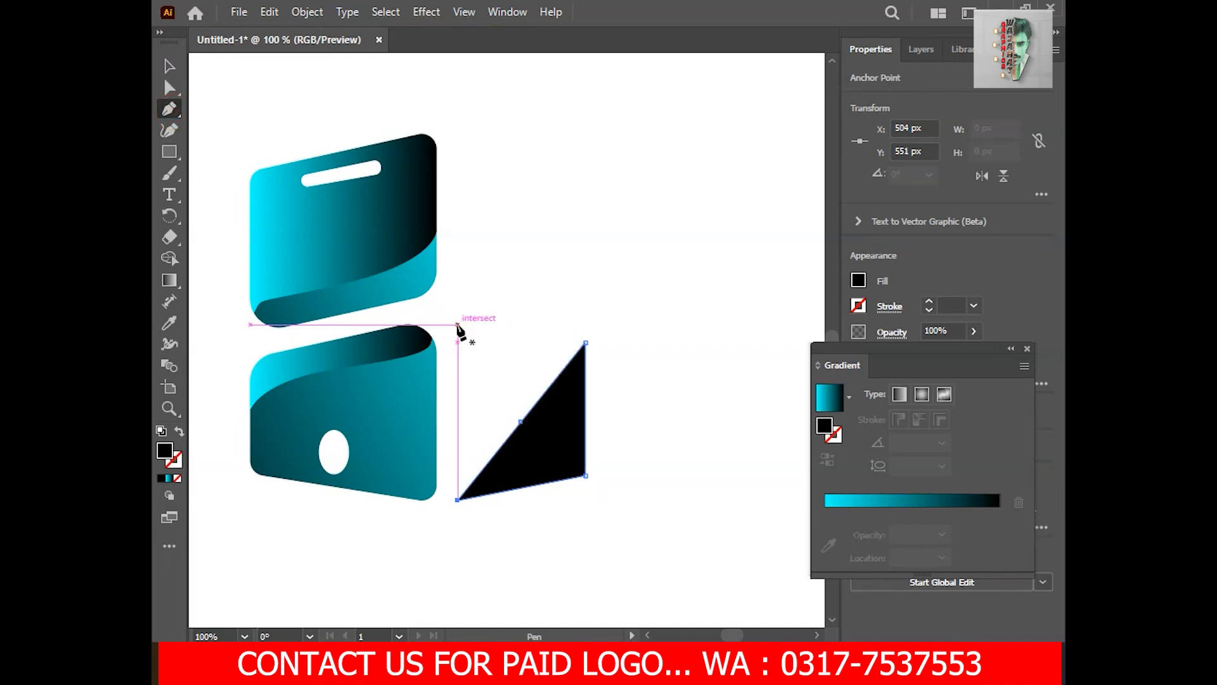
pyautogui.hotkey('ctrl', 'z')
pyautogui.keyDown('ctrl'); pyautogui.click(211, 92); pyautogui.keyUp('ctrl')
pyautogui.click(458, 325)
pyautogui.click(584, 475)
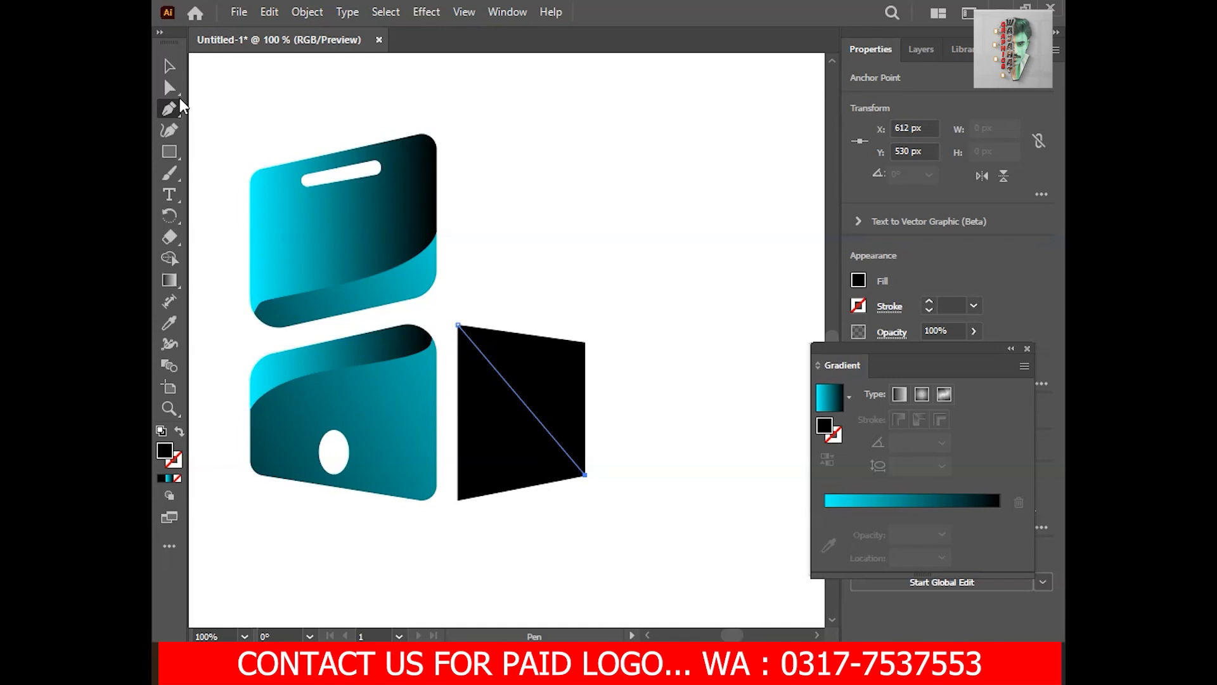
# Select the tapered shape with its diagonal and split it into two triangular parts with the Shape Builder
pyautogui.click(169, 66)
pyautogui.moveTo(620, 229); pyautogui.dragTo(526, 465)
pyautogui.click(170, 257)
pyautogui.click(491, 433)
pyautogui.click(170, 65)
# Fill the tapered shape's upper outer part with red #FF0000
pyautogui.click(472, 140)
pyautogui.click(558, 367)
pyautogui.click(1027, 348)
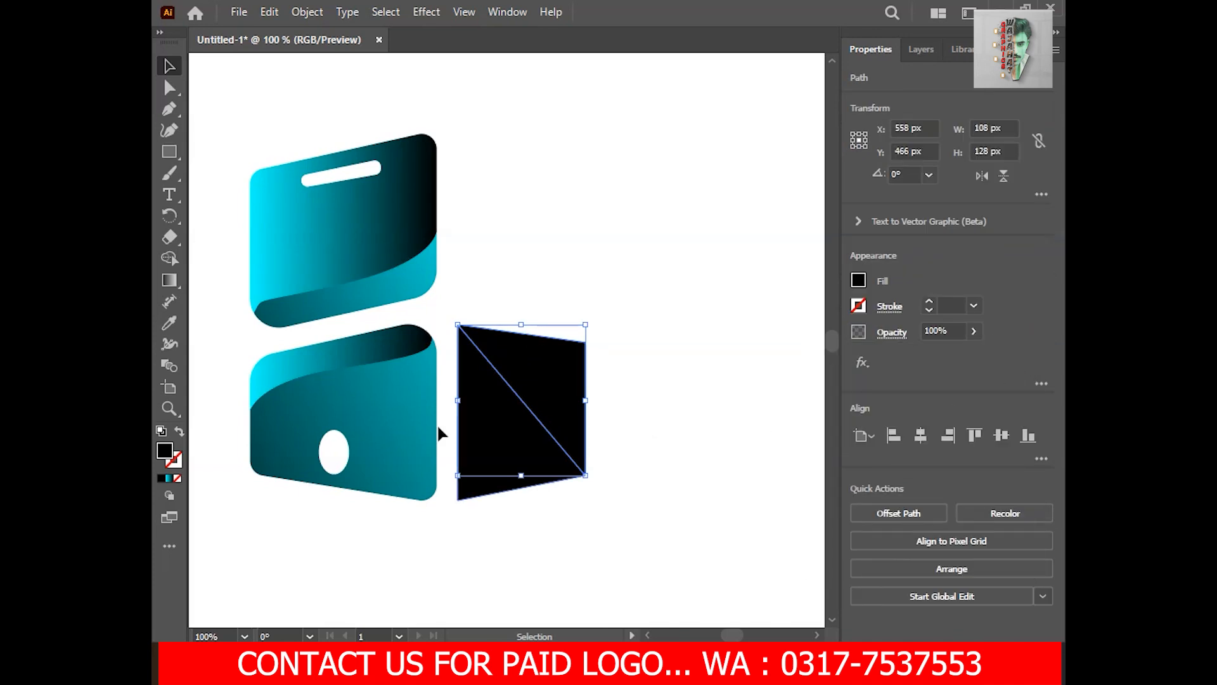
pyautogui.doubleClick(164, 451)
pyautogui.write('ff0000')
pyautogui.press('Return')
# Fill the tapered shape's lower inner part with the darker red #B70000
pyautogui.click(487, 446)
pyautogui.click(398, 541)
pyautogui.click(482, 488)
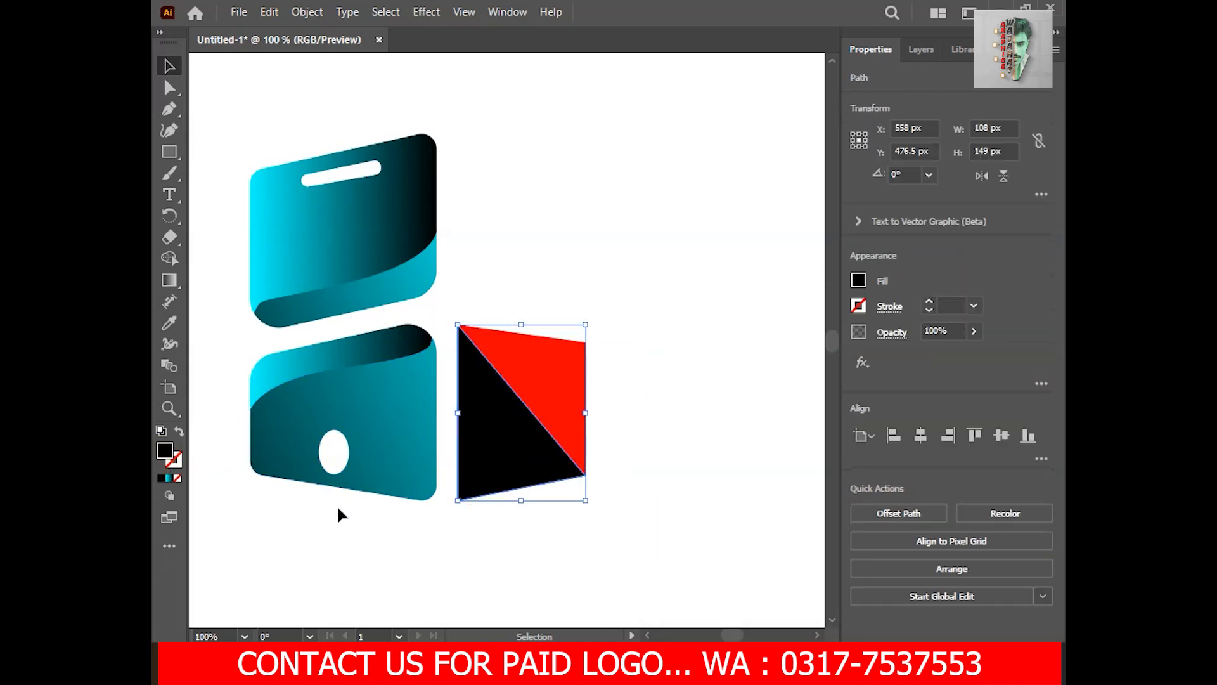
pyautogui.doubleClick(166, 451)
pyautogui.moveTo(911, 397); pyautogui.dragTo(926, 412)
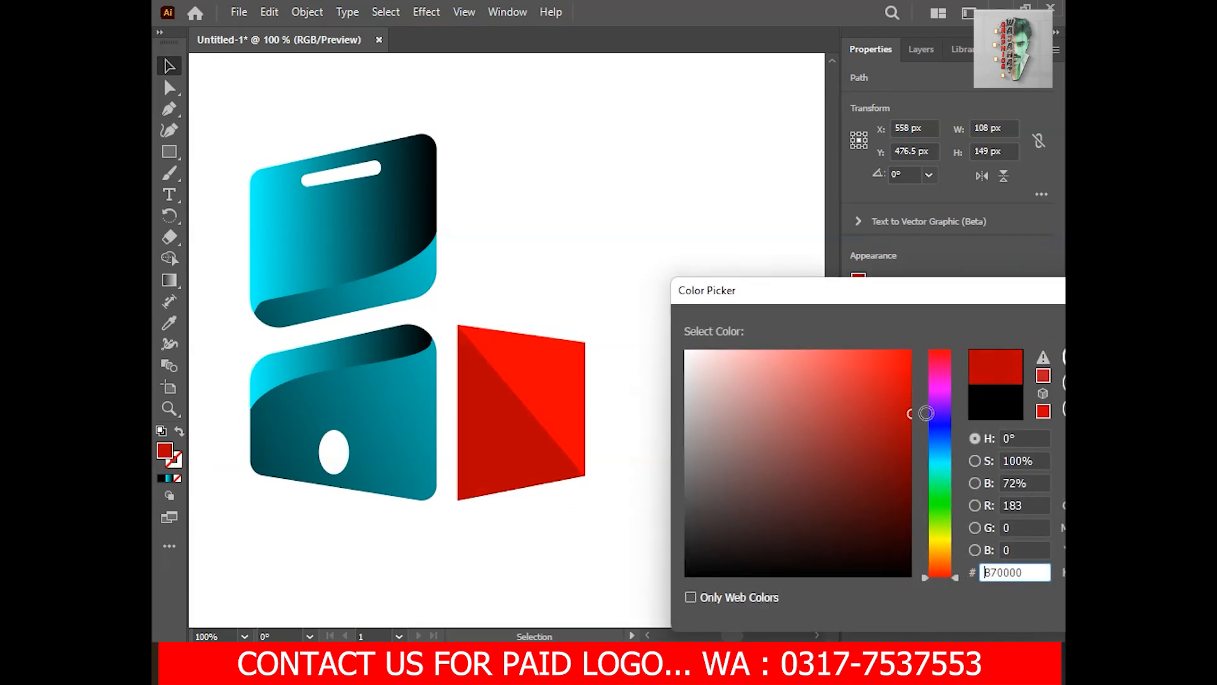
pyautogui.press('Return')
pyautogui.click(683, 374)
# Draw a Pen arrow outline rising from the red shape's inner edge, with its head resting on the diagonal
pyautogui.click(170, 109)
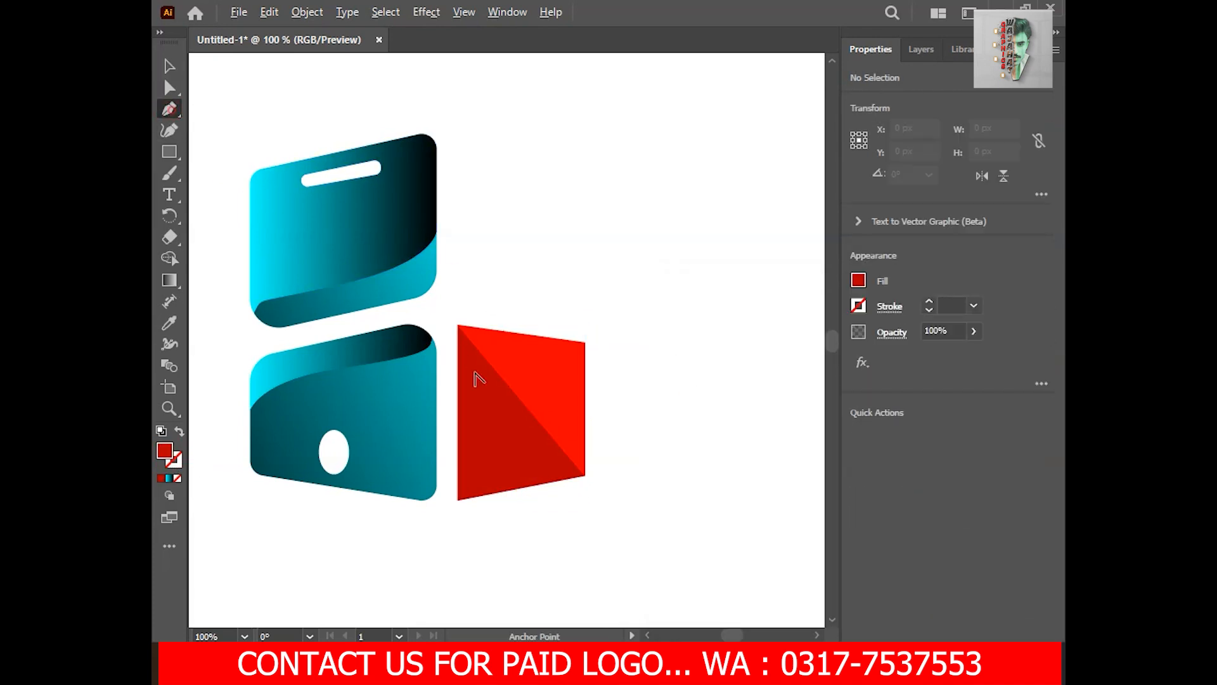
pyautogui.scroll(1, 494, 419)
pyautogui.click(440, 450)
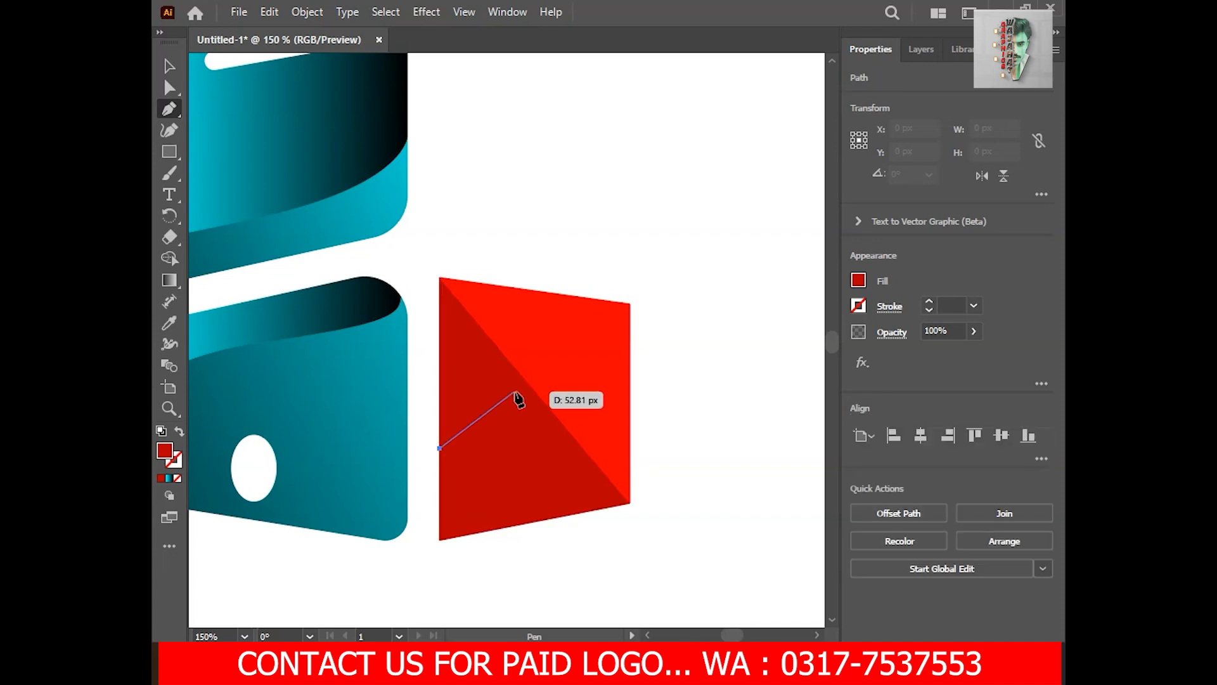
pyautogui.click(524, 378)
pyautogui.click(513, 365)
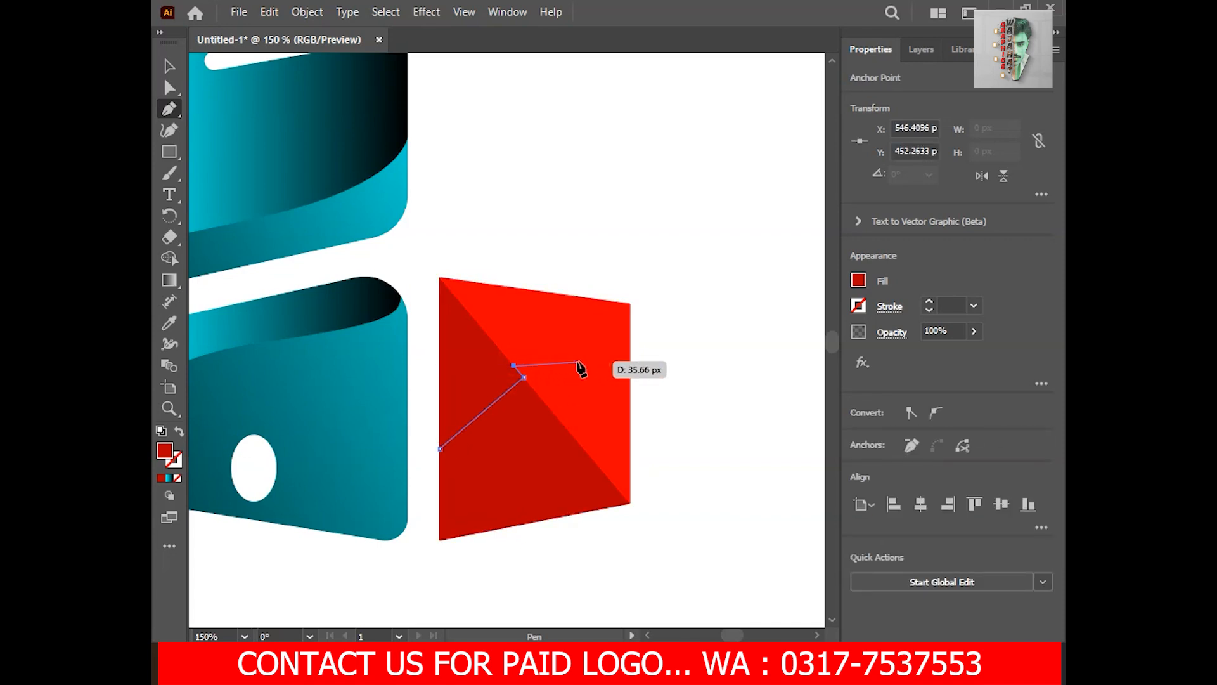
pyautogui.click(579, 362)
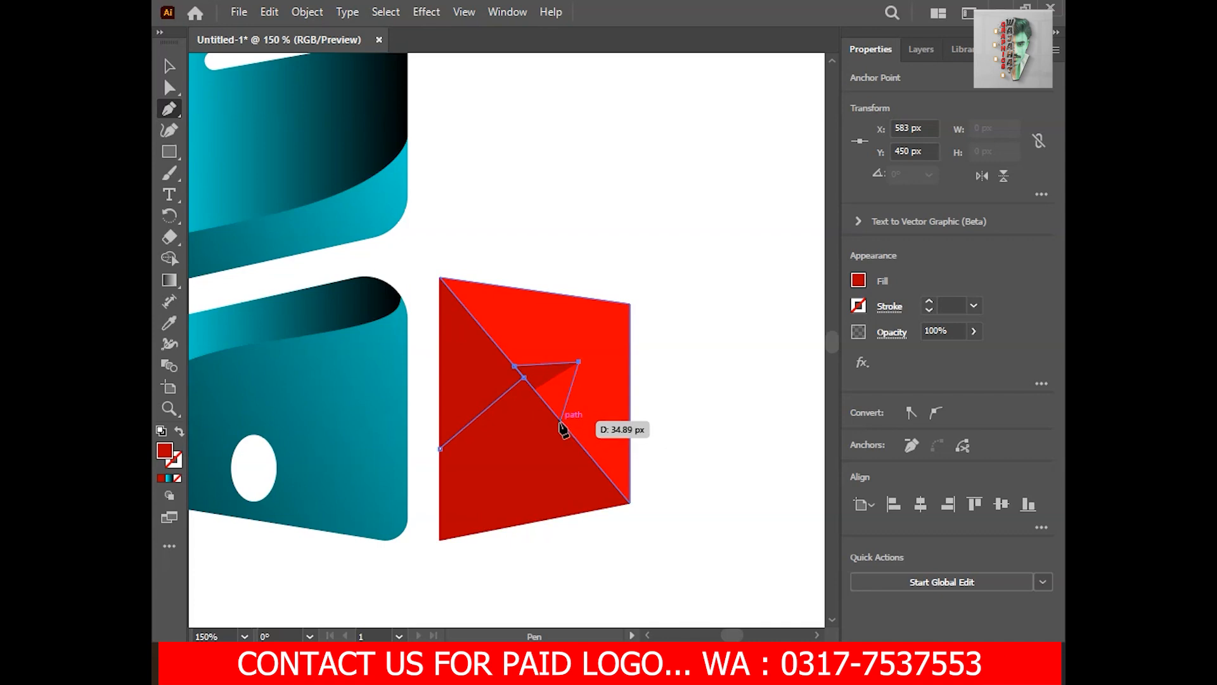
pyautogui.click(561, 421)
pyautogui.click(550, 409)
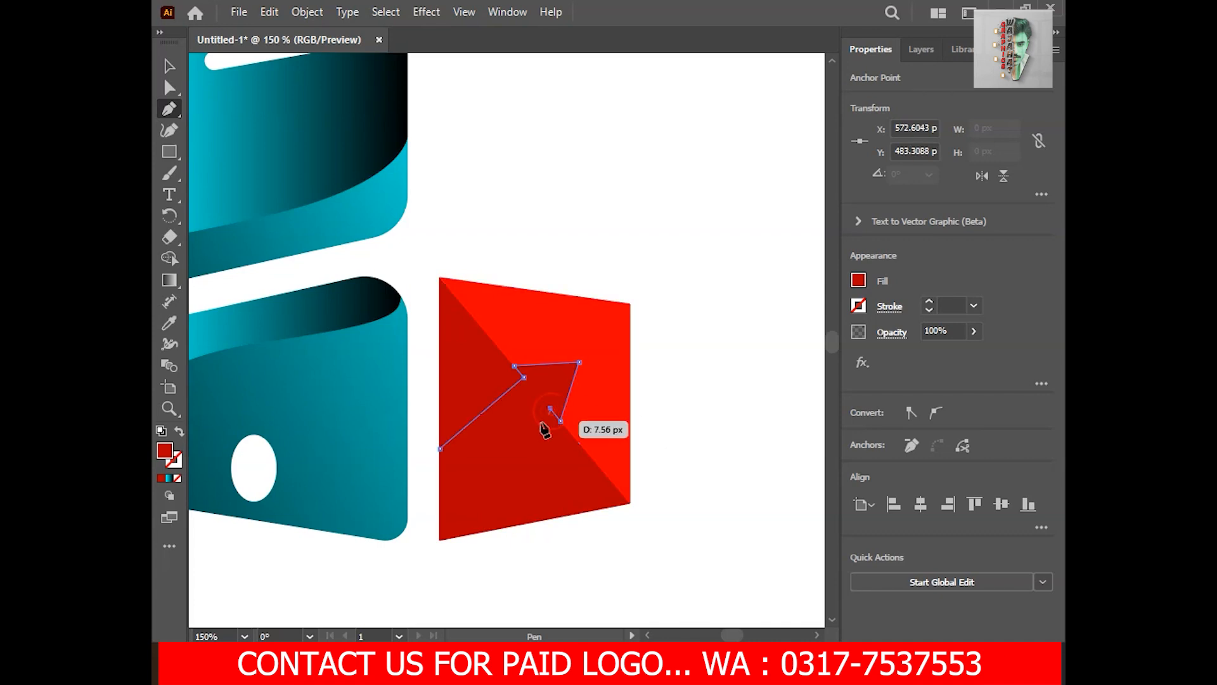
pyautogui.click(440, 509)
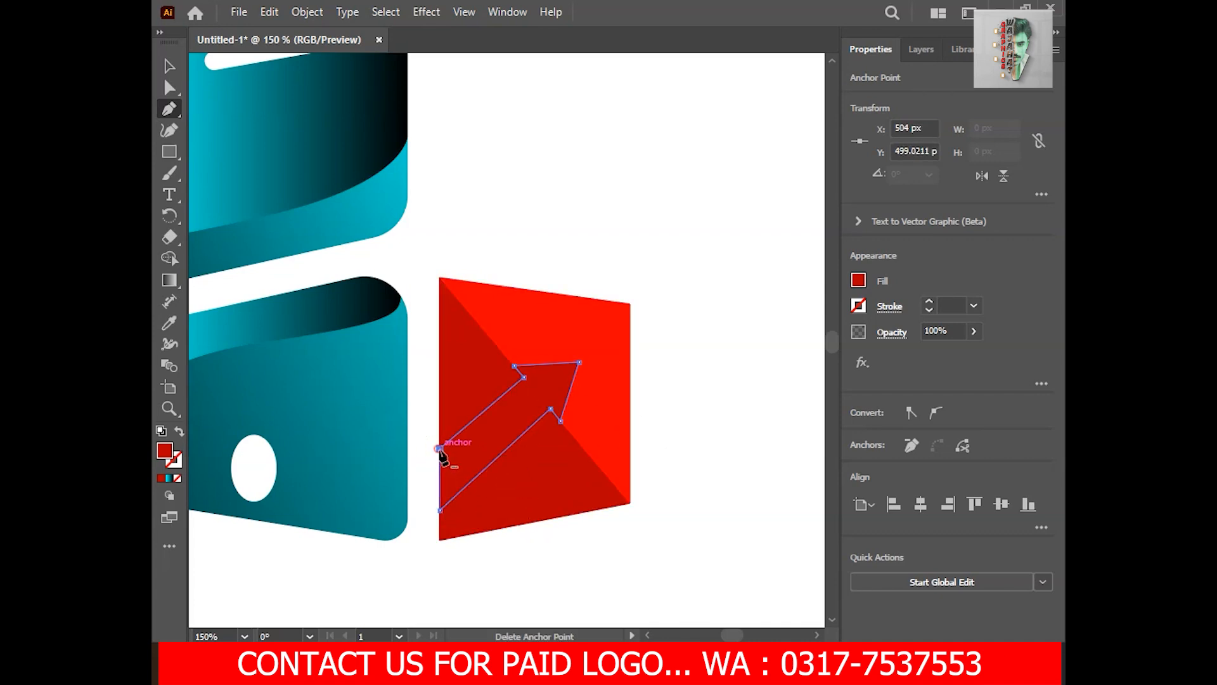
# Fine-tune the arrowhead's tip and lower corner points on the red shape
pyautogui.click(169, 87)
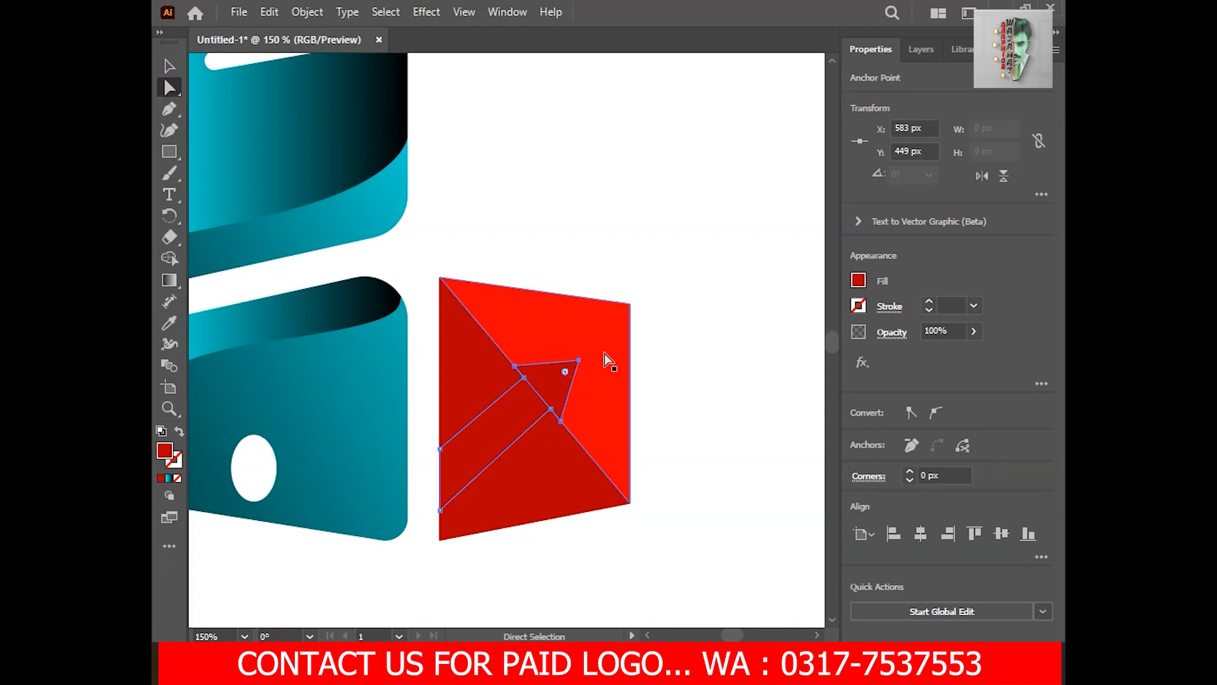
pyautogui.moveTo(561, 421); pyautogui.dragTo(558, 418)
pyautogui.click(732, 423)
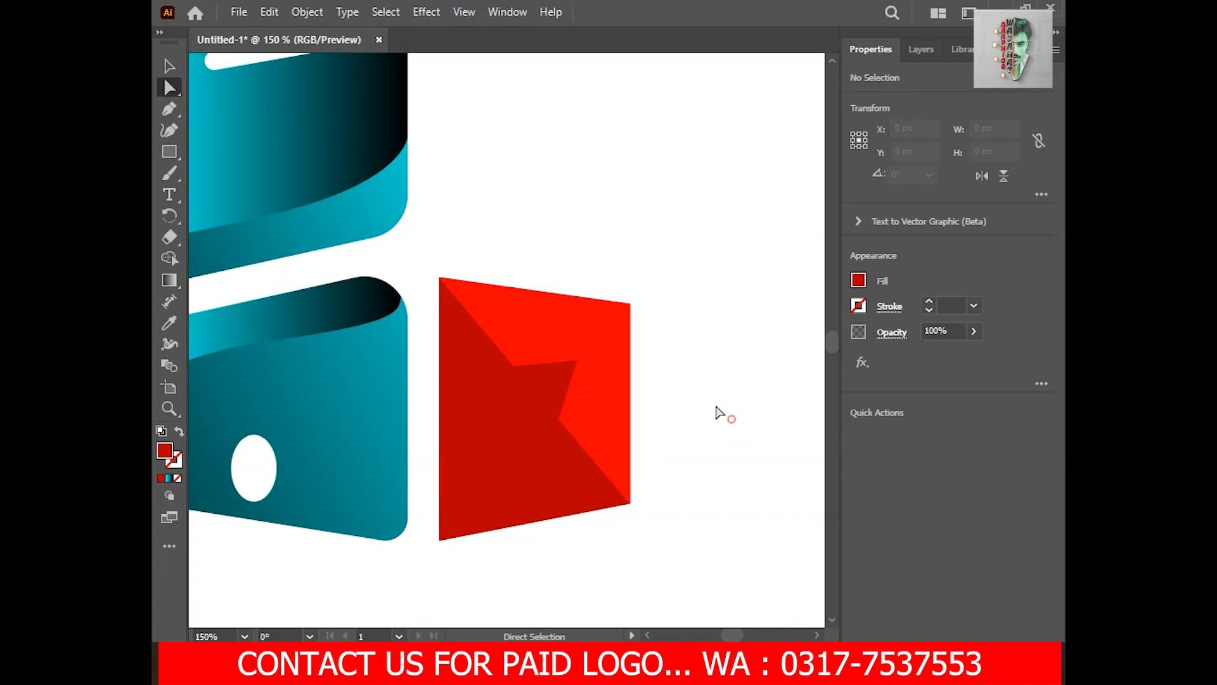
# Select the red parts with the arrow and cut the arrow area out of them with the Shape Builder
pyautogui.click(170, 66)
pyautogui.moveTo(483, 199); pyautogui.dragTo(558, 479)
pyautogui.click(169, 258)
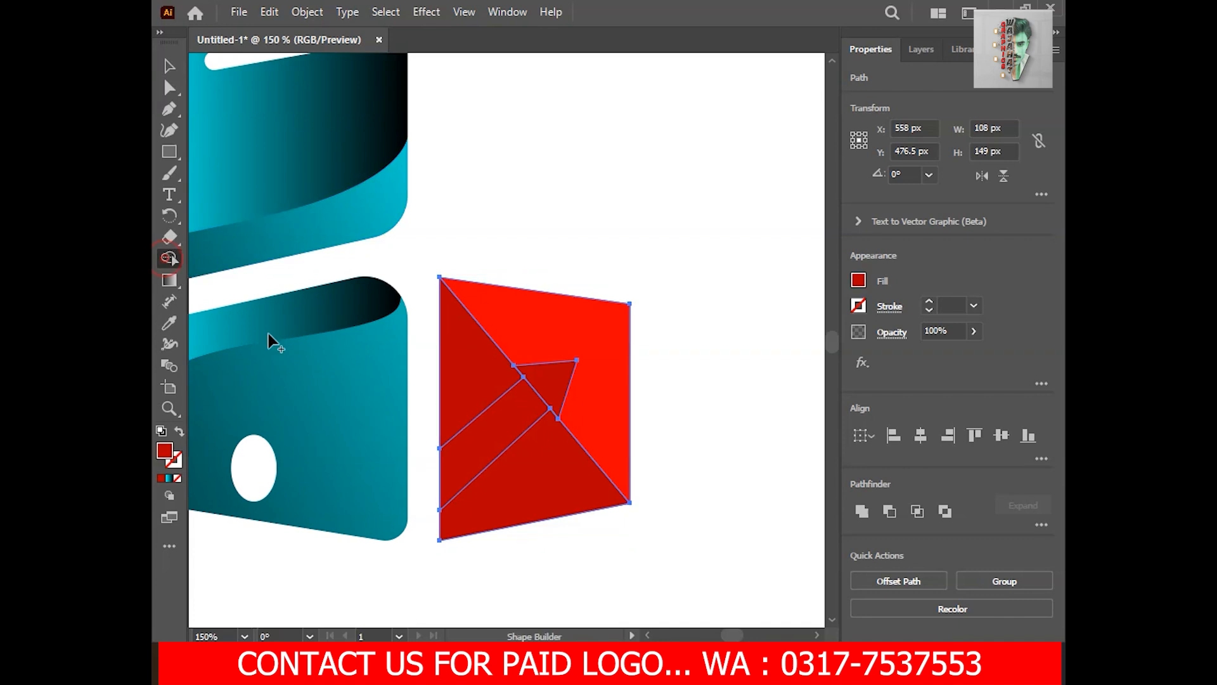
pyautogui.moveTo(452, 483)
pyautogui.mouseDown()
pyautogui.moveTo(516, 402)
pyautogui.moveTo(529, 415)
pyautogui.mouseUp()
pyautogui.scroll(-2, 529, 415)
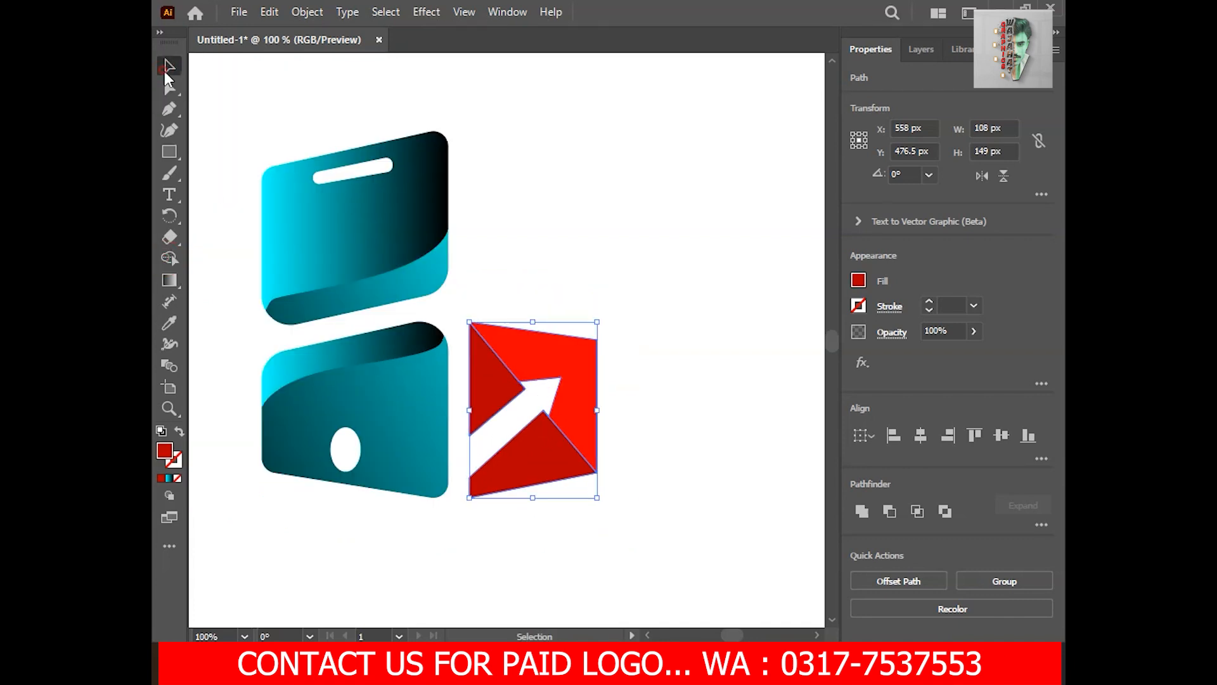
pyautogui.click(167, 68)
pyautogui.click(595, 190)
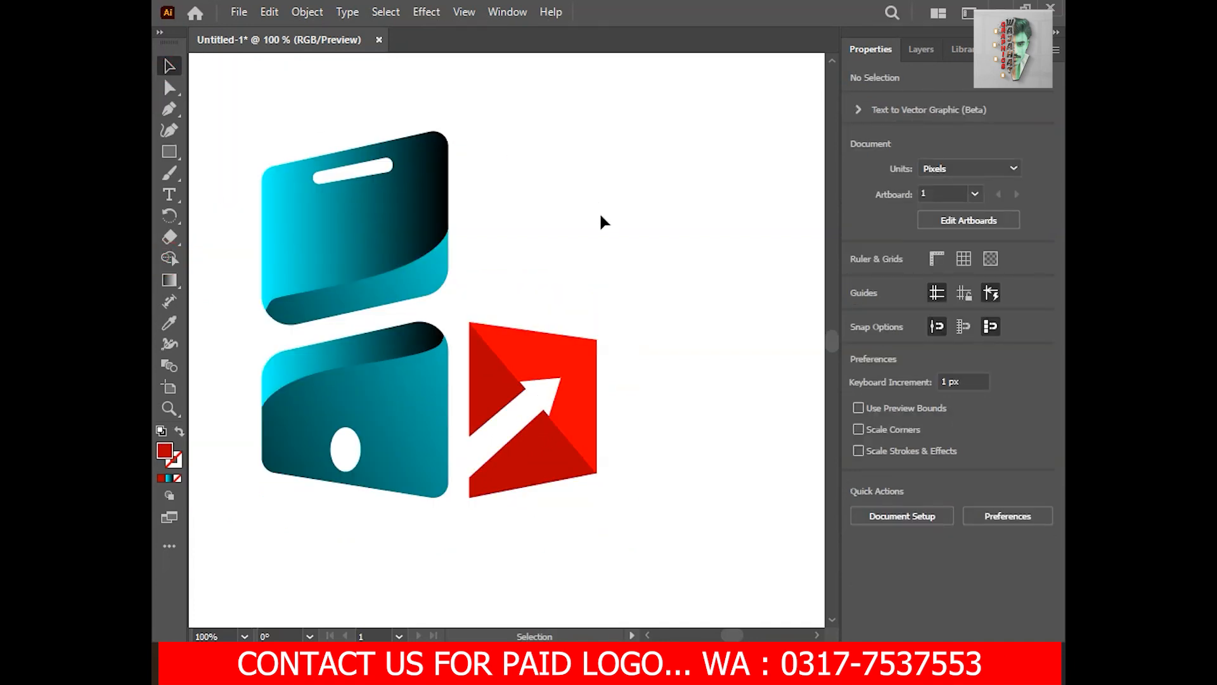
# Draw a 66 px circle above the red shape and turn its fill into a 10 pt dark red outline
pyautogui.moveTo(169, 151); pyautogui.dragTo(209, 171)
pyautogui.moveTo(567, 230); pyautogui.dragTo(607, 270)
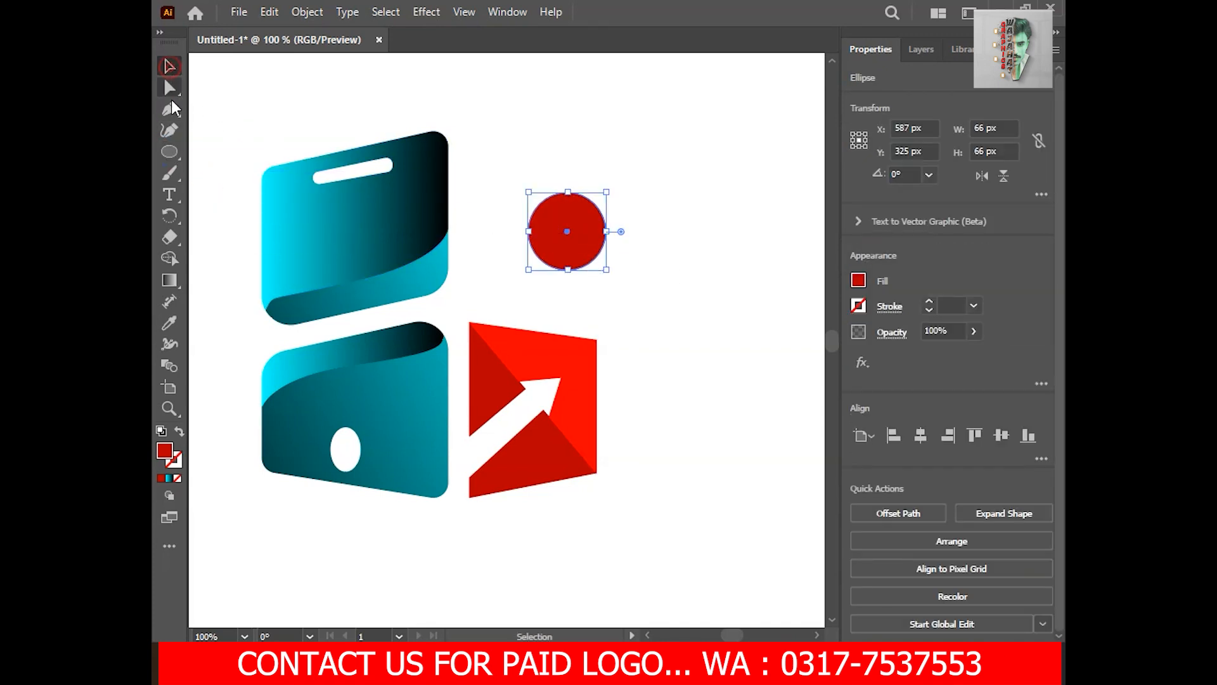
pyautogui.click(179, 431)
pyautogui.click(929, 301)
pyautogui.scroll(12, 782, 320)
pyautogui.scroll(-4, 778, 320)
pyautogui.click(505, 272)
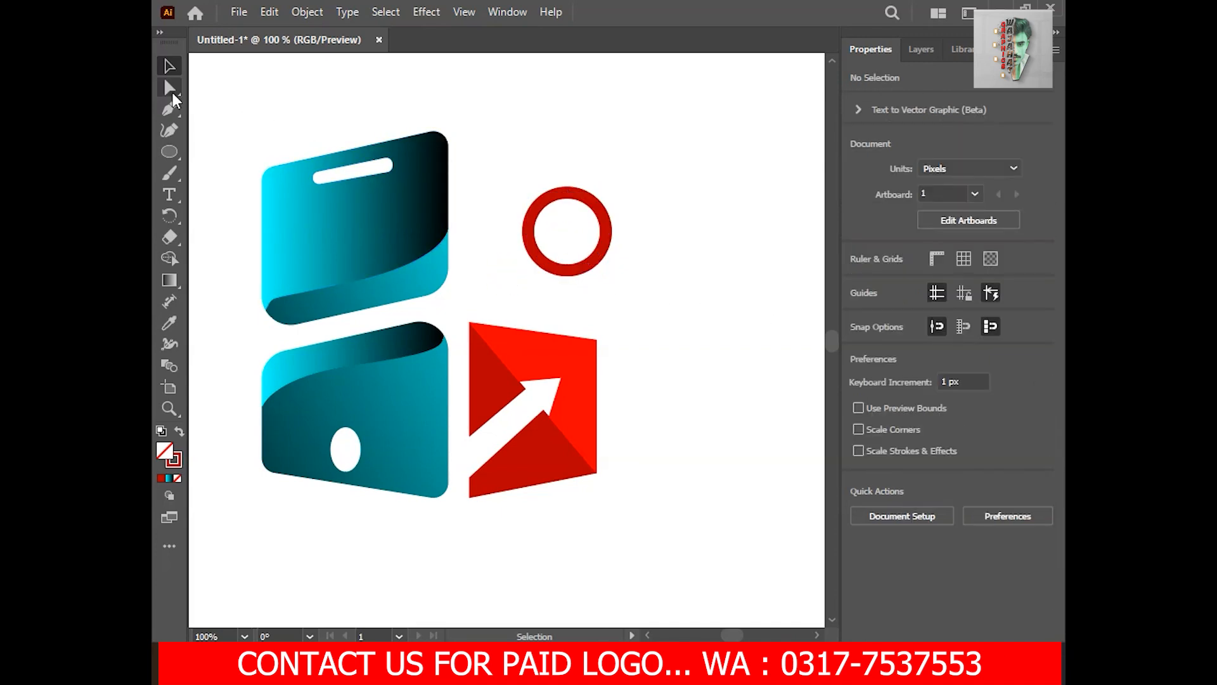
# Delete the circle's bottom anchor to leave an arch, and place it just above the red shape as a handle
pyautogui.click(169, 87)
pyautogui.click(567, 270)
pyautogui.press('Delete')
pyautogui.moveTo(567, 192); pyautogui.dragTo(514, 273)
pyautogui.click(169, 66)
pyautogui.moveTo(485, 263); pyautogui.dragTo(494, 268)
# Lower the handle's outer end point to about Y 406 px and tilt its curve to follow the bag's slanted top
pyautogui.hotkey('ctrl', '+')
pyautogui.hotkey('ctrl', '+')
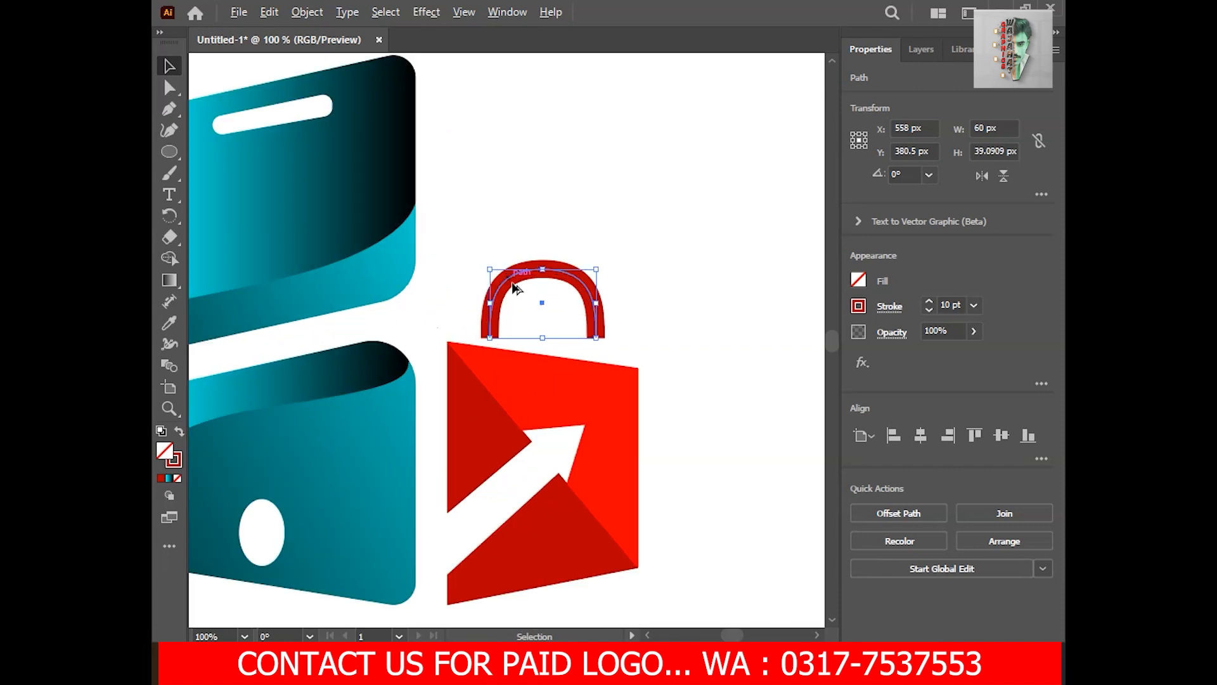
pyautogui.press('a')
pyautogui.click(622, 359)
pyautogui.moveTo(626, 360); pyautogui.dragTo(625, 369)
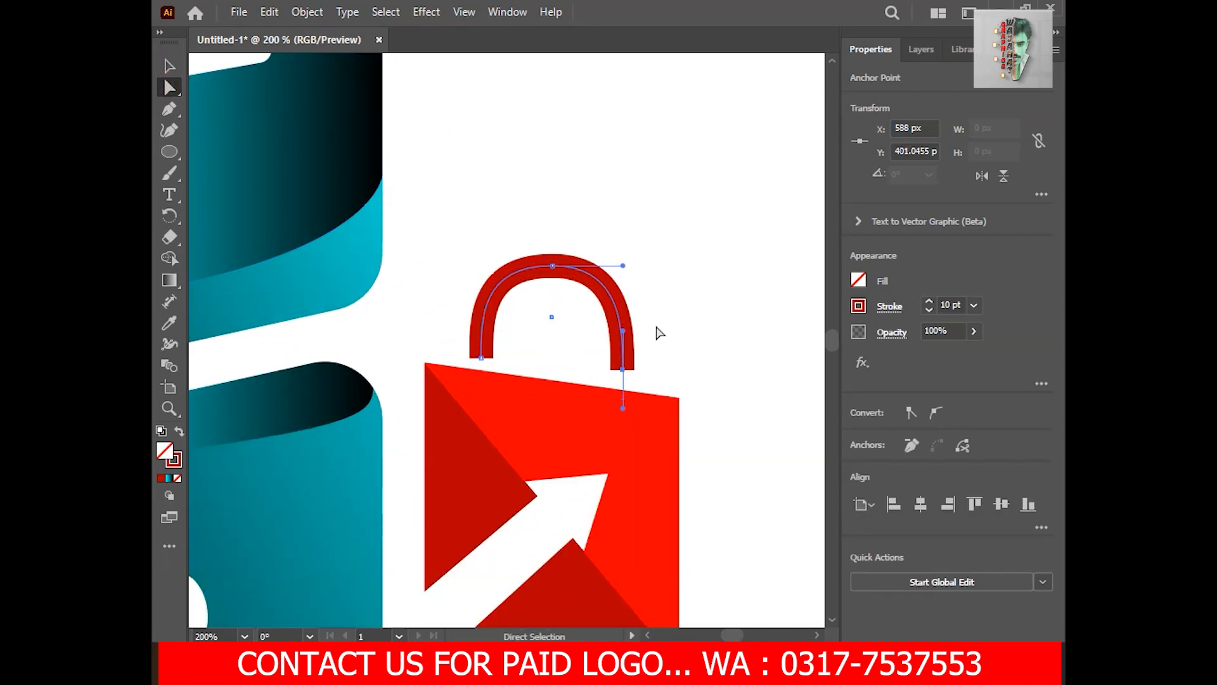
# Expand the bag handle's outline into a filled shape
pyautogui.click(168, 65)
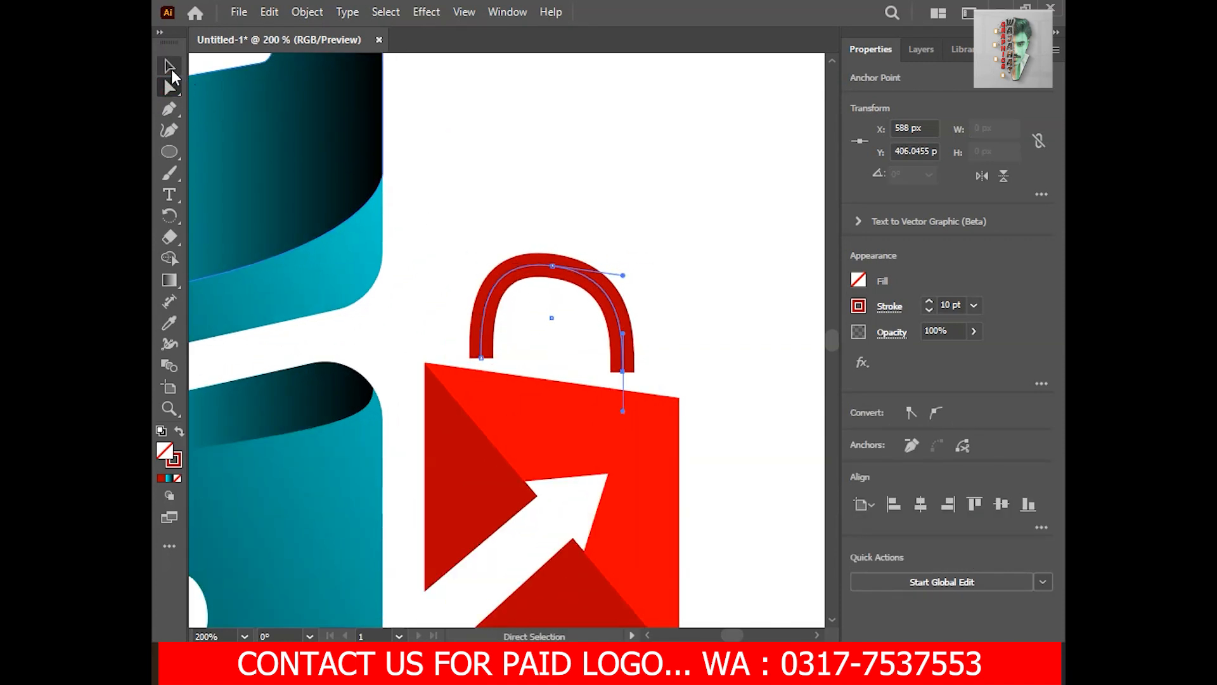
pyautogui.click(435, 120)
pyautogui.click(543, 271)
pyautogui.click(307, 11)
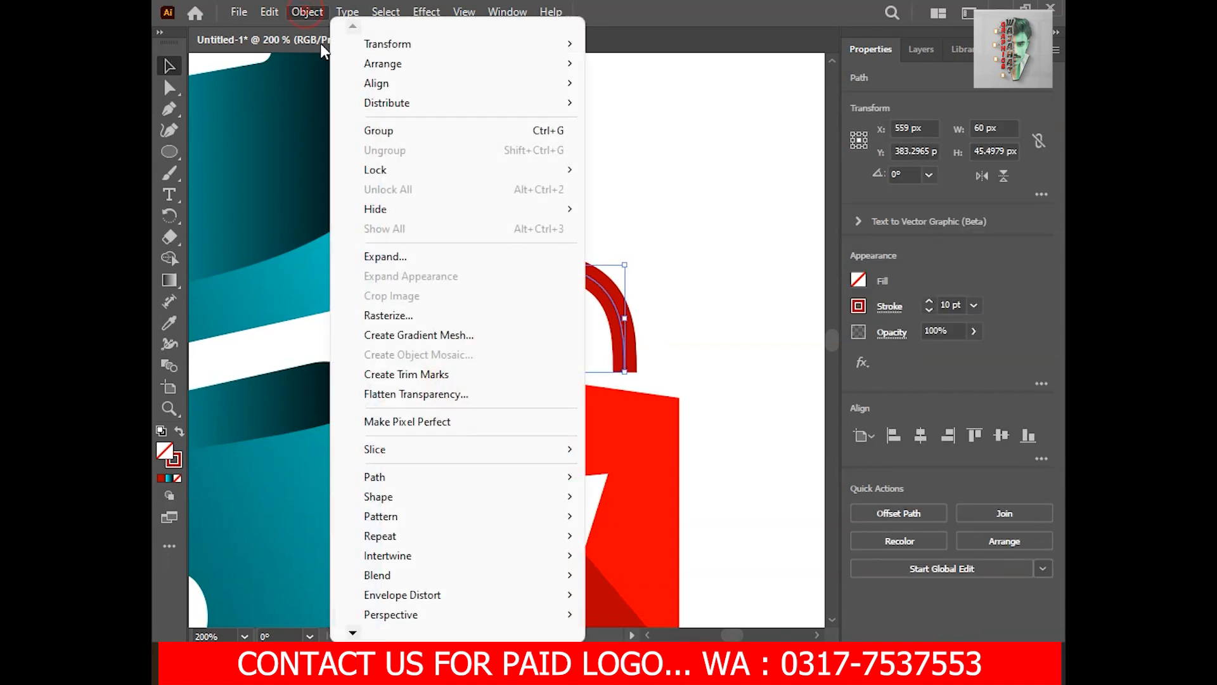
pyautogui.click(401, 255)
pyautogui.click(565, 431)
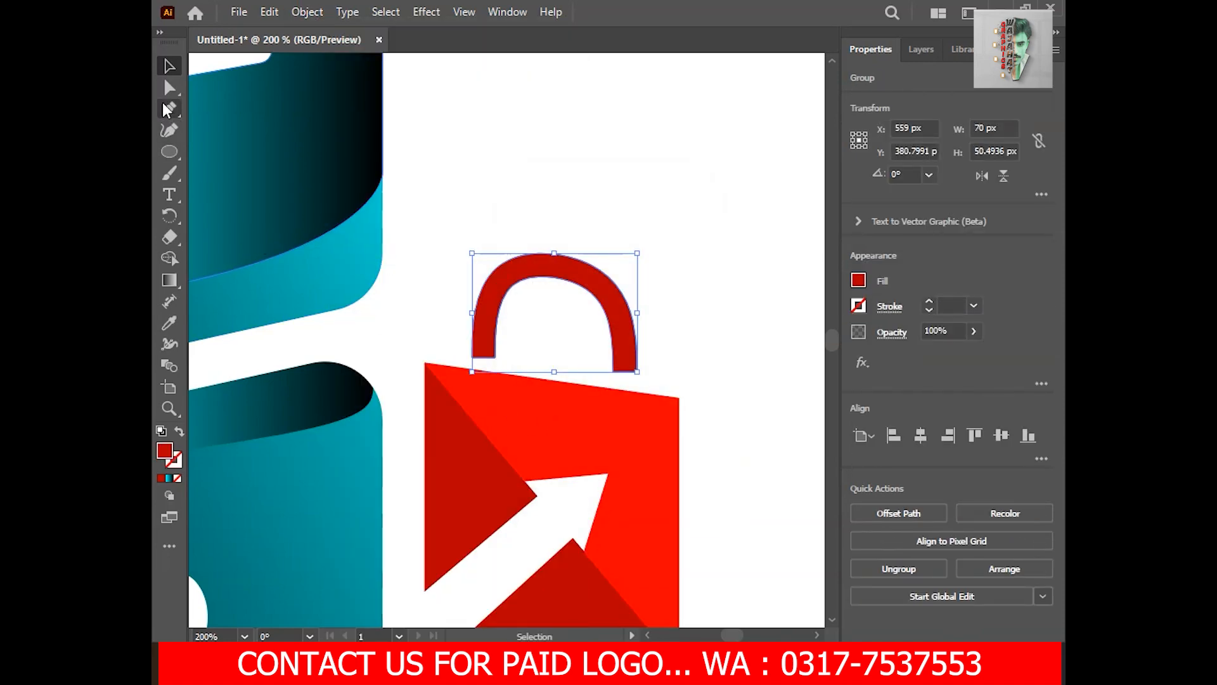
# Slant the handle's open end by adjusting its inner anchor to follow the bag's top edge
pyautogui.click(168, 88)
pyautogui.click(494, 358)
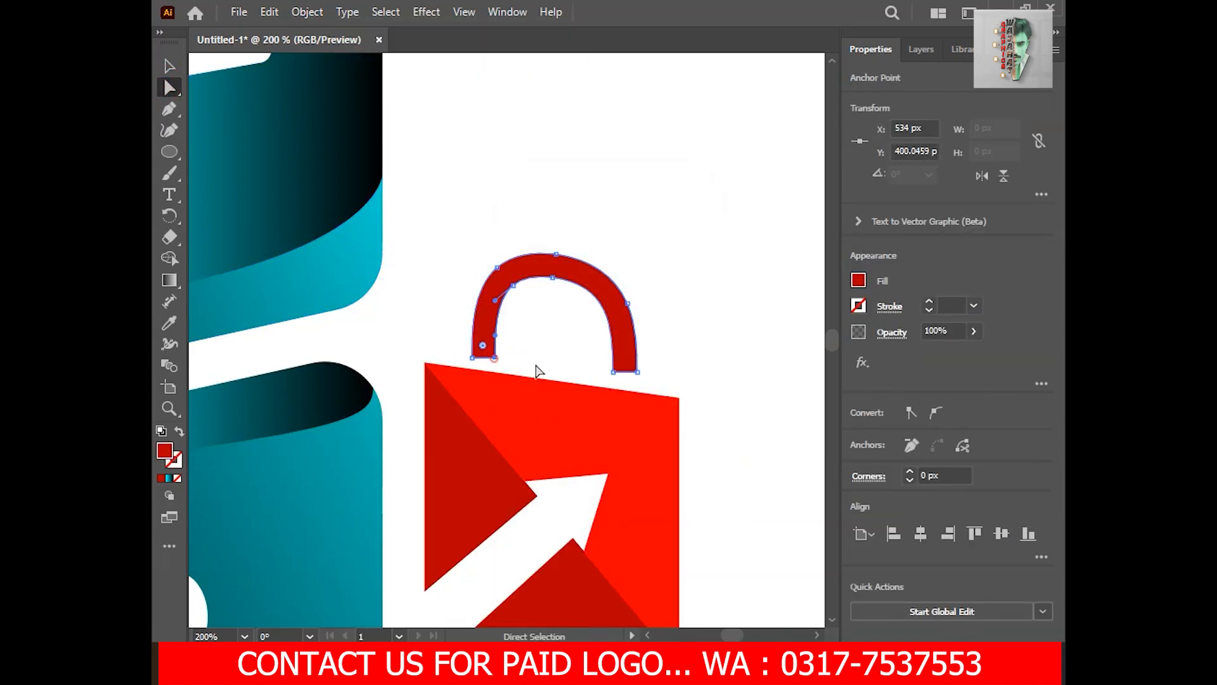
pyautogui.click(699, 361)
# Draw a downward-sloping line about 108 px wide and 22 px tall above the bag, with a thick dark red stroke
pyautogui.scroll(-2, 723, 359)
pyautogui.moveTo(722, 357); pyautogui.dragTo(710, 360)
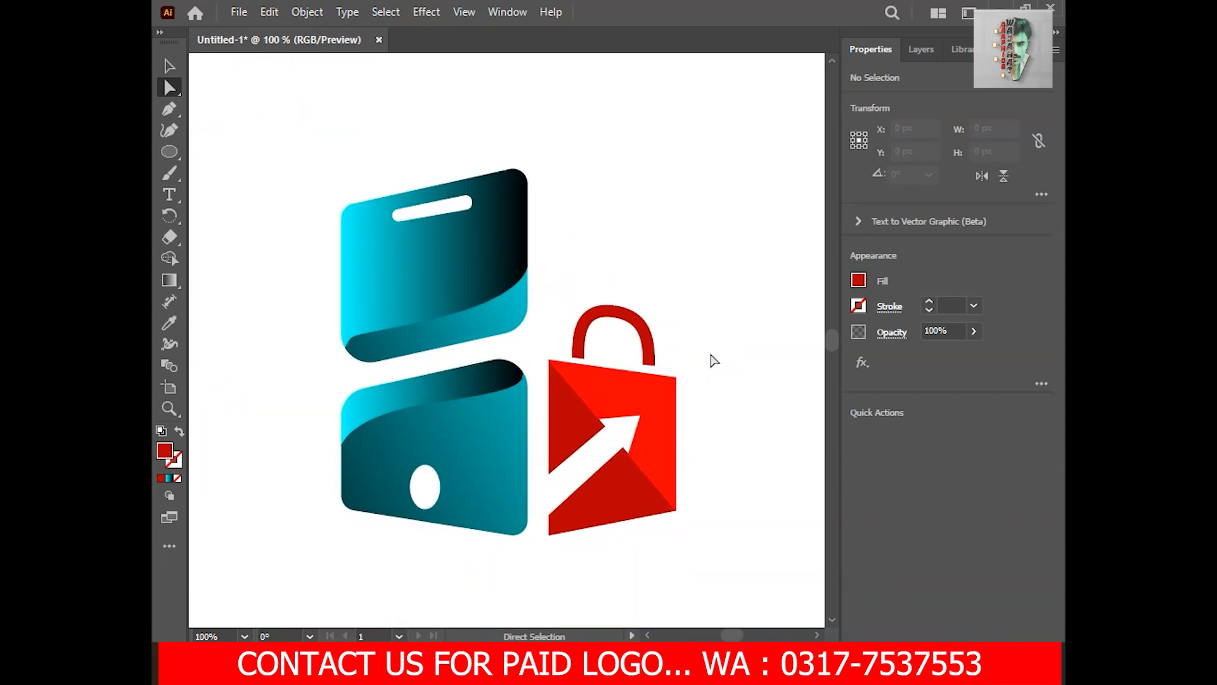
pyautogui.moveTo(574, 264); pyautogui.dragTo(496, 276)
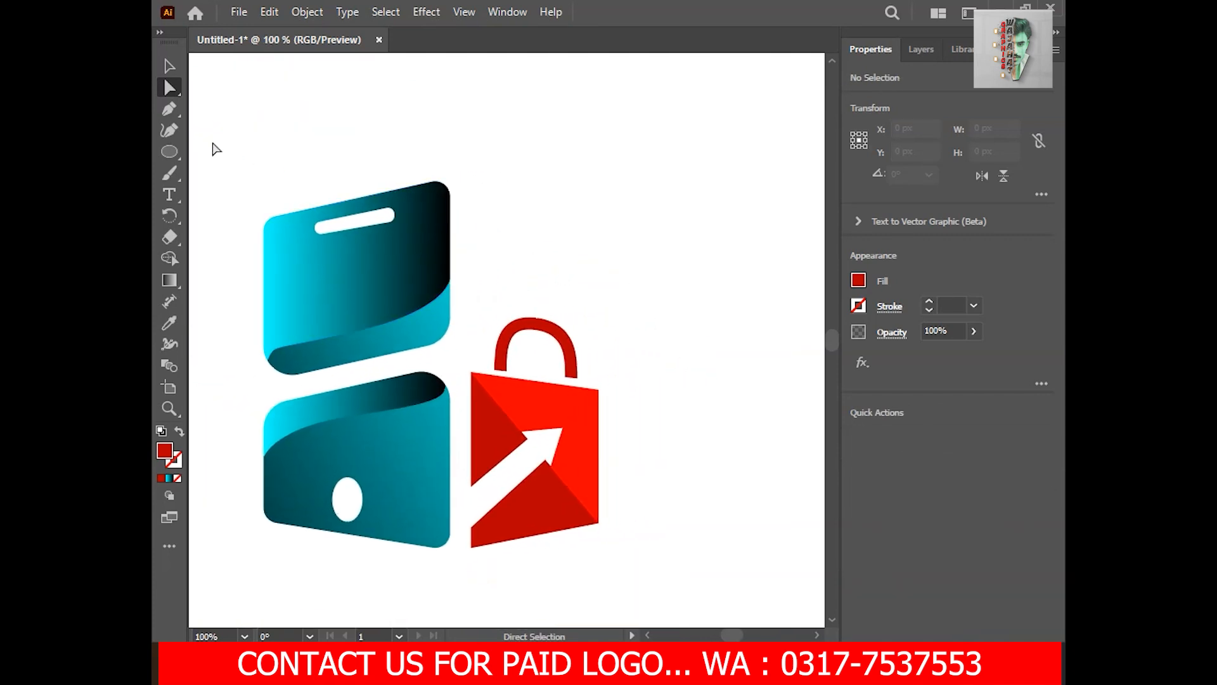
pyautogui.click(470, 180)
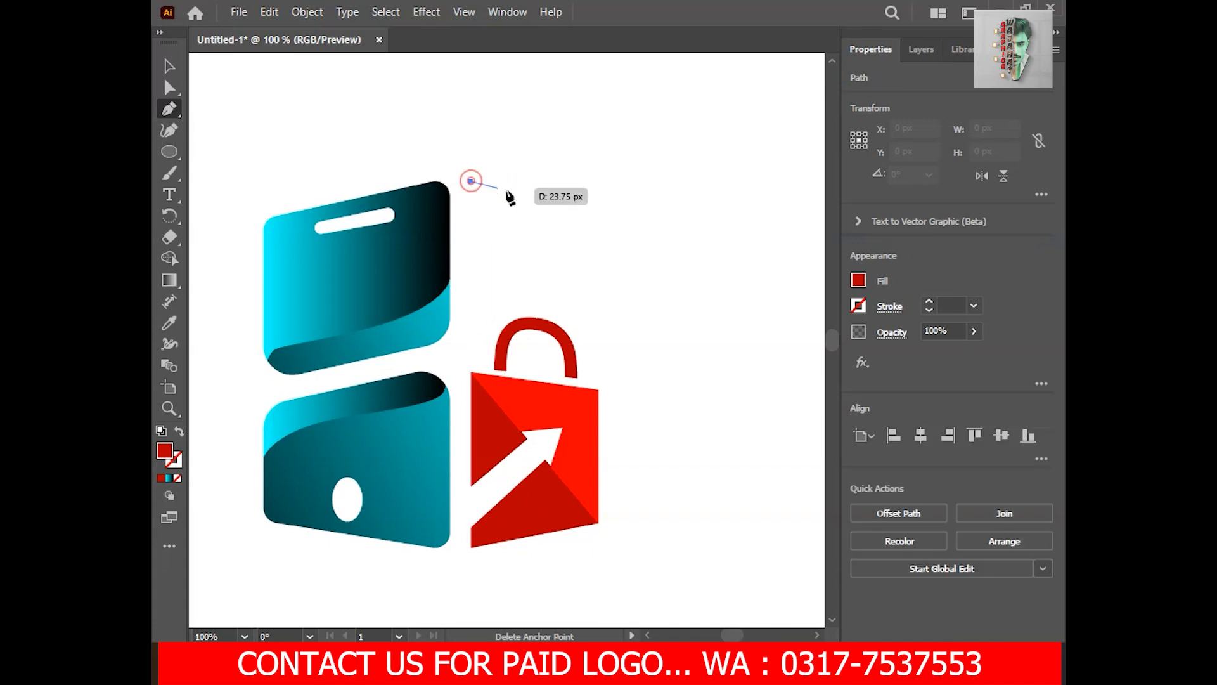
pyautogui.click(598, 207)
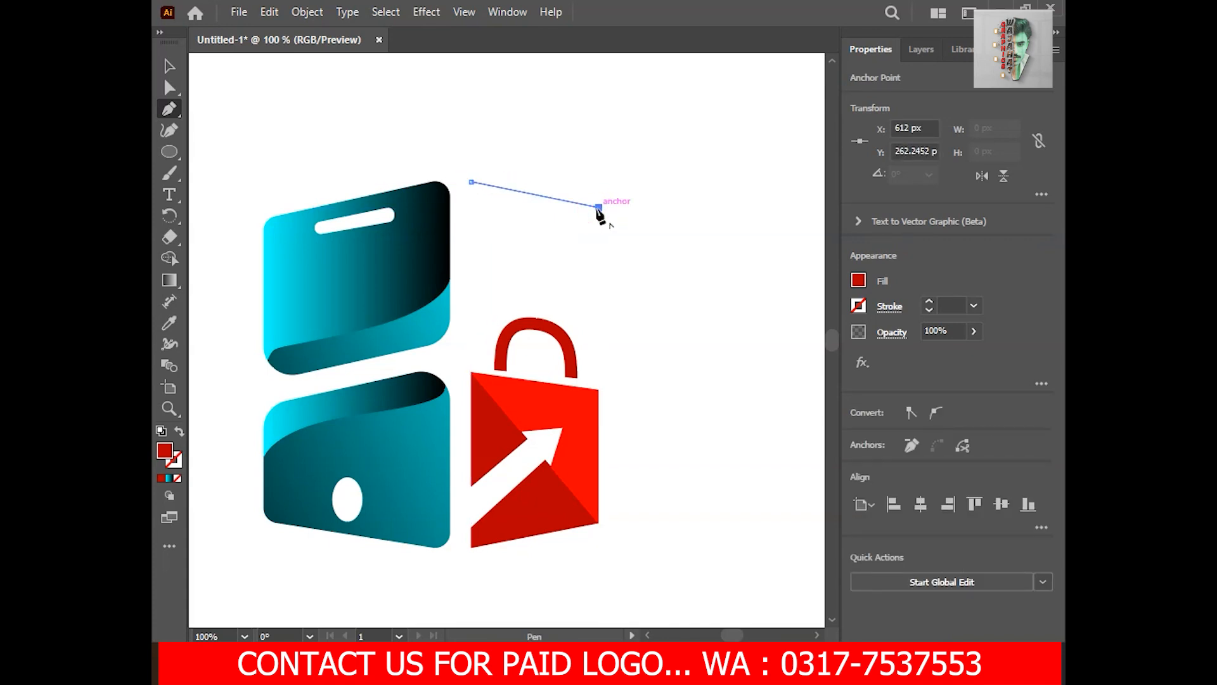
pyautogui.click(169, 65)
pyautogui.click(507, 189)
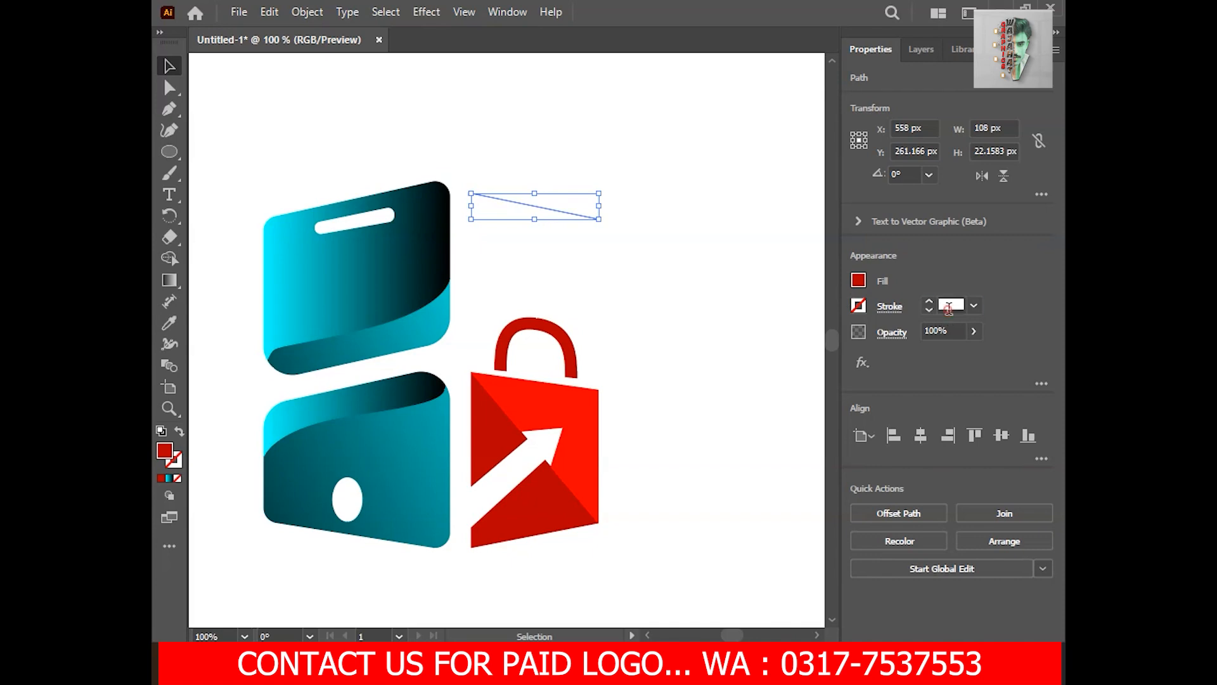
pyautogui.write('16')
pyautogui.press('Return')
# Expand the sloping line's fill and stroke and merge the pieces into one bar with the Shape Builder
pyautogui.click(308, 12)
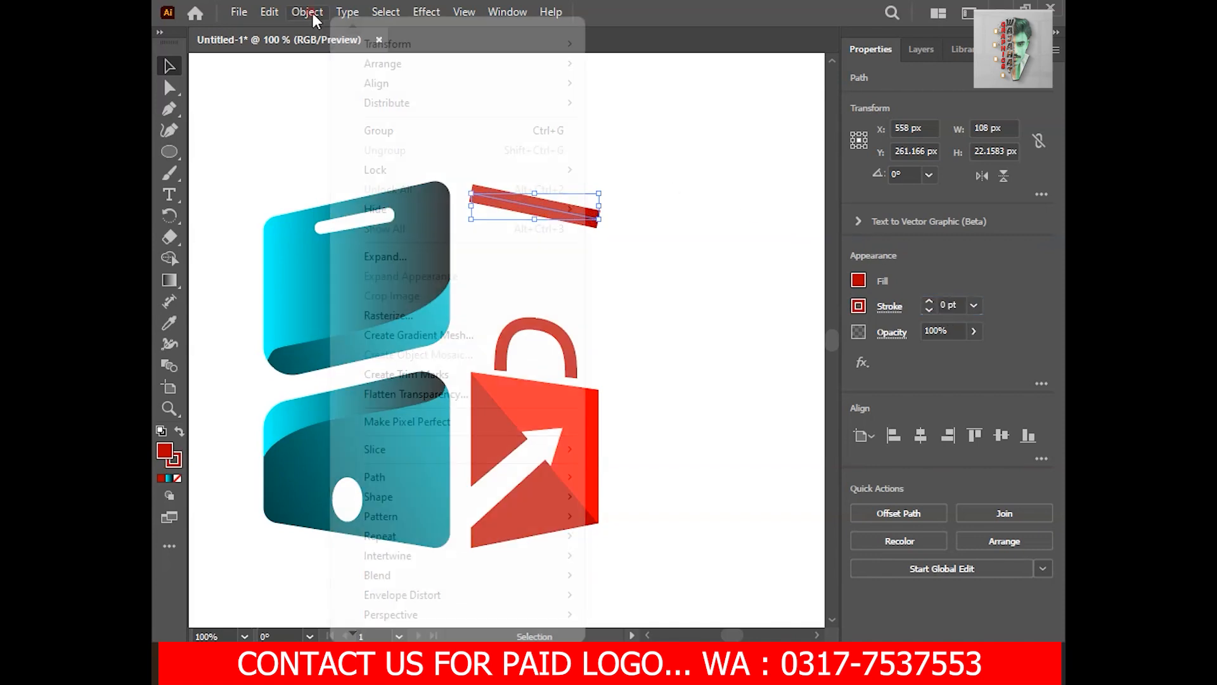
pyautogui.click(384, 254)
pyautogui.click(543, 431)
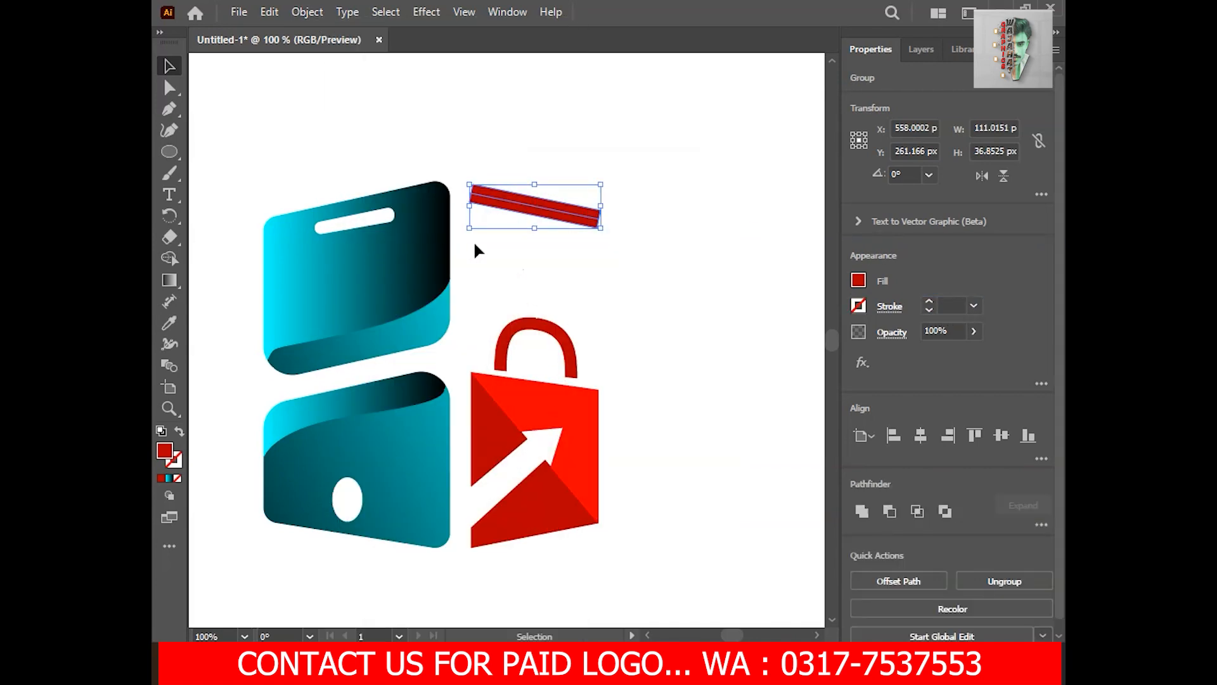
pyautogui.click(169, 258)
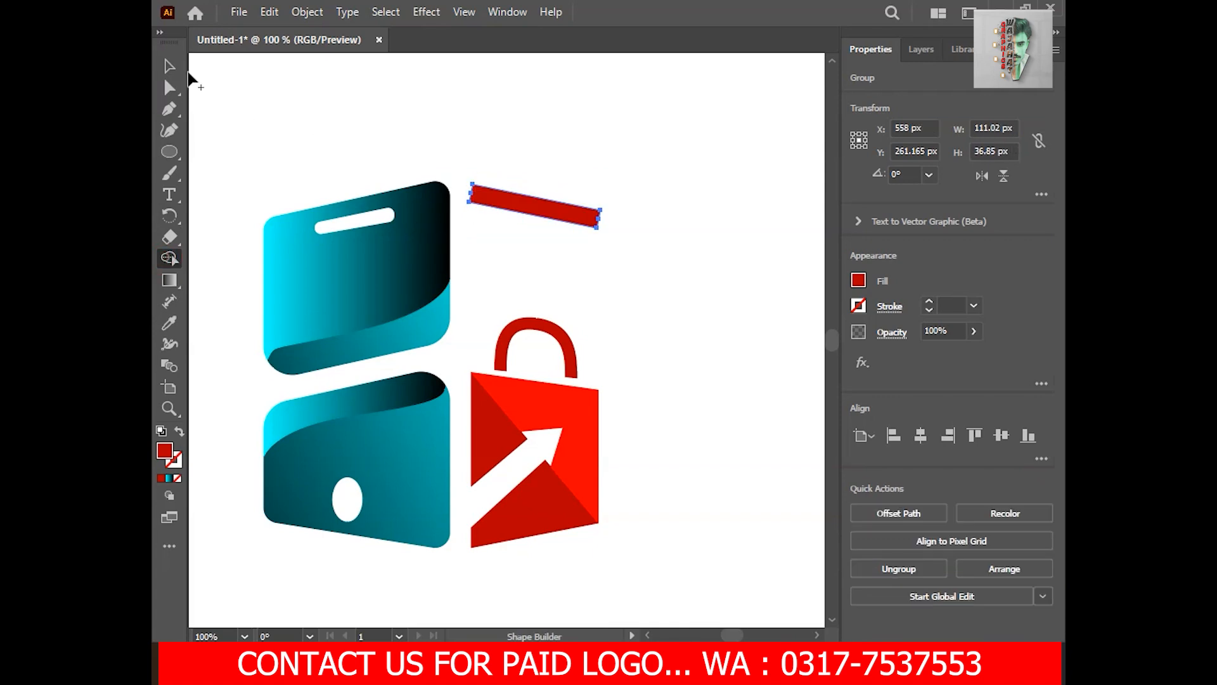
pyautogui.press('v')
pyautogui.click(524, 150)
pyautogui.scroll(1, 524, 149)
pyautogui.click(497, 245)
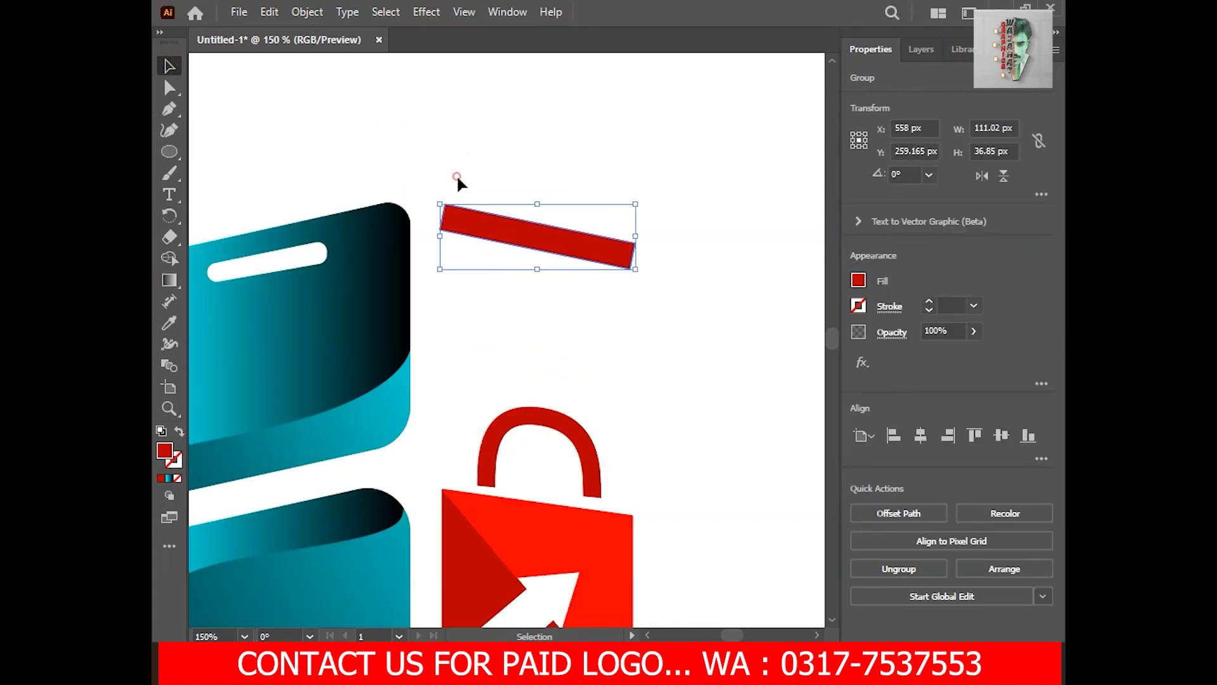
pyautogui.click(456, 177)
# Stretch the bar's upper corner beside the phone outward along its slope to about X 497.5 px, Y 239.7 px
pyautogui.click(169, 87)
pyautogui.scroll(1, 438, 190)
pyautogui.moveTo(446, 216); pyautogui.dragTo(427, 210)
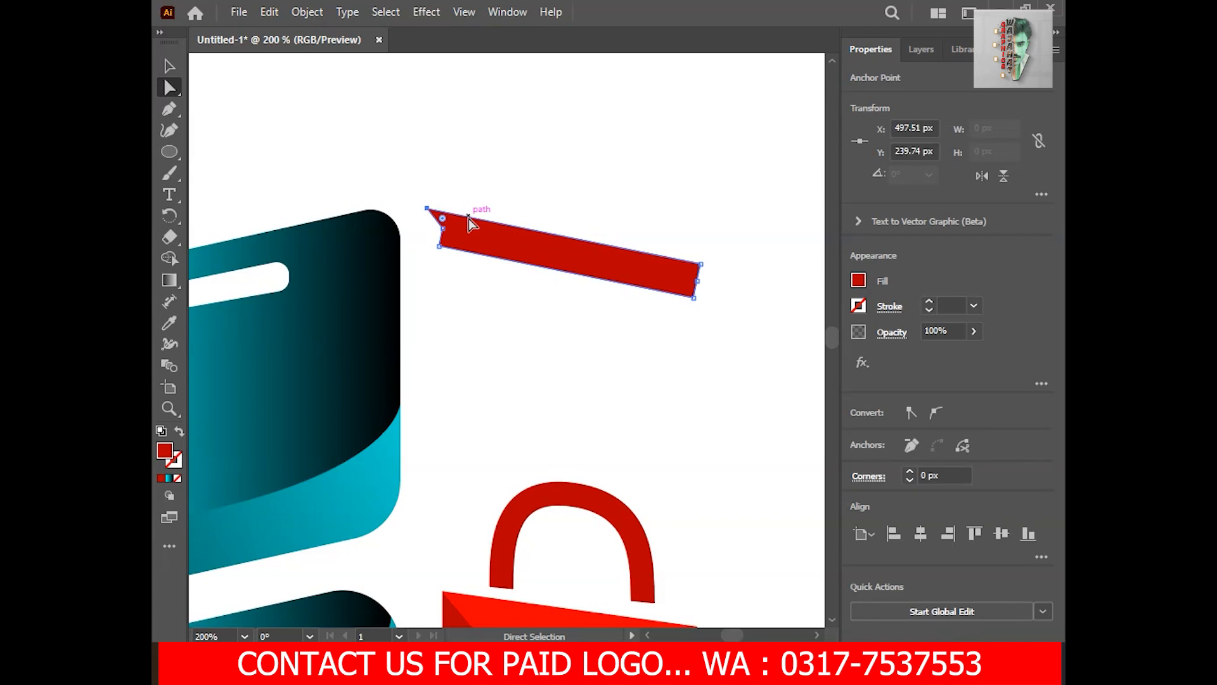
pyautogui.click(472, 194)
# Draw a narrow vertical rectangle across the bar's phone-side end, copy it to the opposite end, and select all three shapes
pyautogui.press('m')
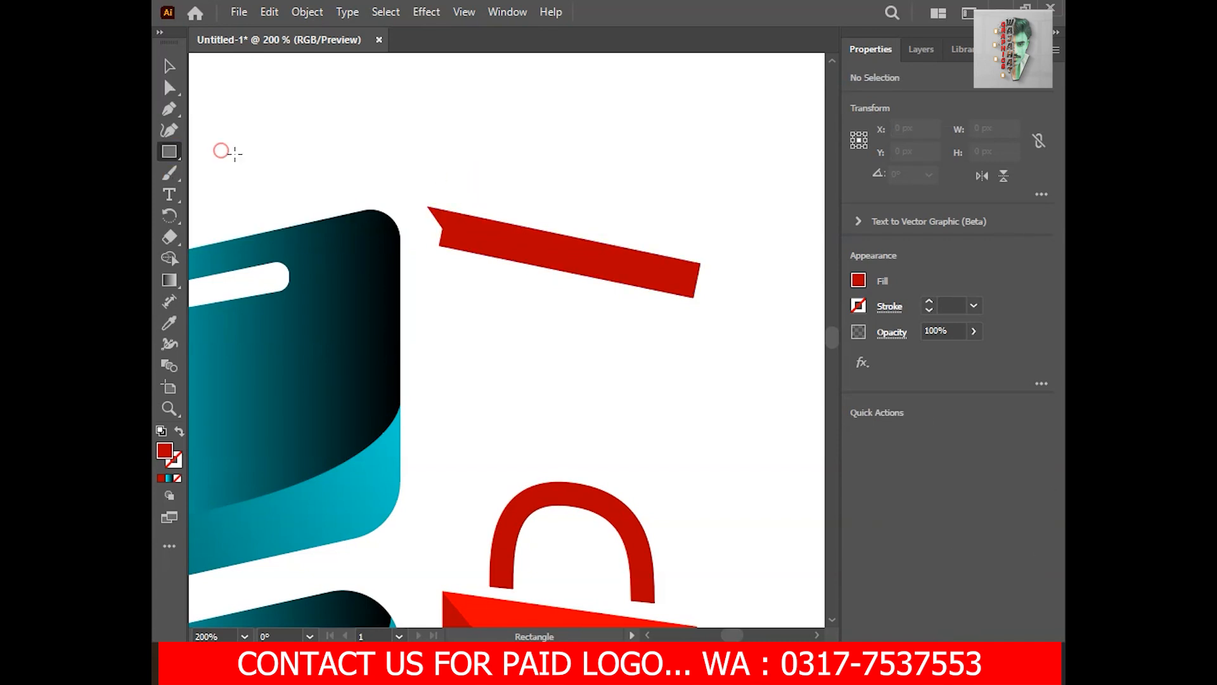
pyautogui.moveTo(439, 260)
pyautogui.mouseDown()
pyautogui.moveTo(443, 211)
pyautogui.moveTo(466, 186)
pyautogui.mouseUp()
pyautogui.press('v')
pyautogui.hotkey('ctrl', 'shift', 'a')
pyautogui.click(448, 218)
pyautogui.click(388, 152)
pyautogui.moveTo(466, 216); pyautogui.dragTo(691, 269)
pyautogui.moveTo(428, 161); pyautogui.dragTo(688, 285)
# Trim the bar's phone-side end to a vertical edge with the Shape Builder and merge the remaining pieces
pyautogui.click(178, 258)
pyautogui.scroll(3, 428, 206)
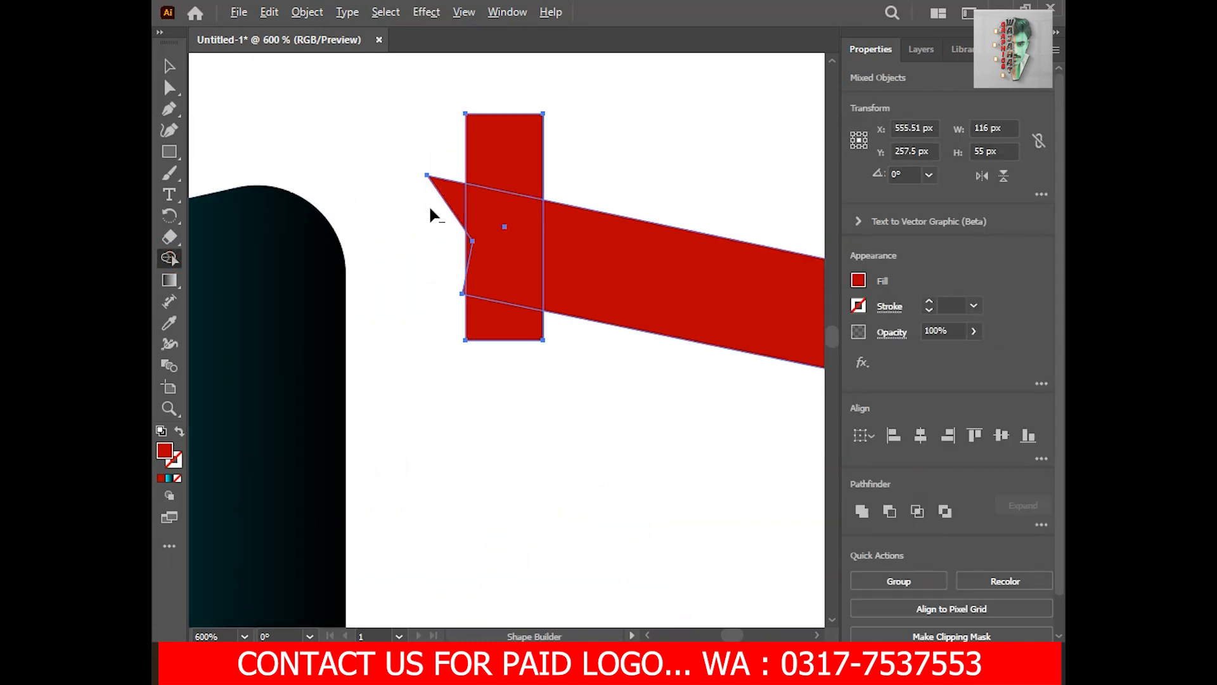
pyautogui.moveTo(463, 292); pyautogui.dragTo(467, 313)
pyautogui.keyDown('alt'); pyautogui.click(507, 165); pyautogui.keyUp('alt')
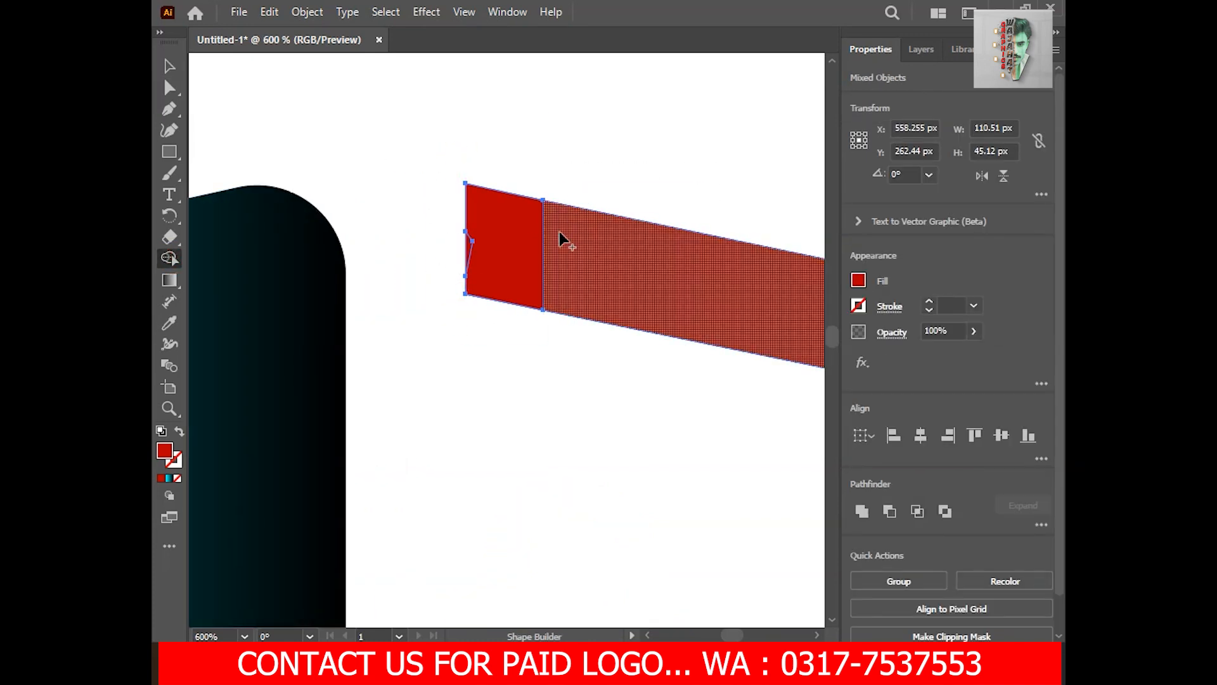
pyautogui.scroll(3, 472, 241)
pyautogui.moveTo(673, 274); pyautogui.dragTo(483, 257)
# Trim the bar's outer end to a vertical edge with the Shape Builder and merge its pieces
pyautogui.scroll(-4, 506, 270)
pyautogui.moveTo(729, 355); pyautogui.dragTo(399, 346)
pyautogui.moveTo(591, 391); pyautogui.dragTo(641, 404)
pyautogui.keyDown('alt'); pyautogui.click(624, 293); pyautogui.keyUp('alt')
pyautogui.keyDown('alt'); pyautogui.click(675, 338); pyautogui.keyUp('alt')
pyautogui.moveTo(612, 342); pyautogui.dragTo(638, 351)
pyautogui.scroll(-5, 637, 350)
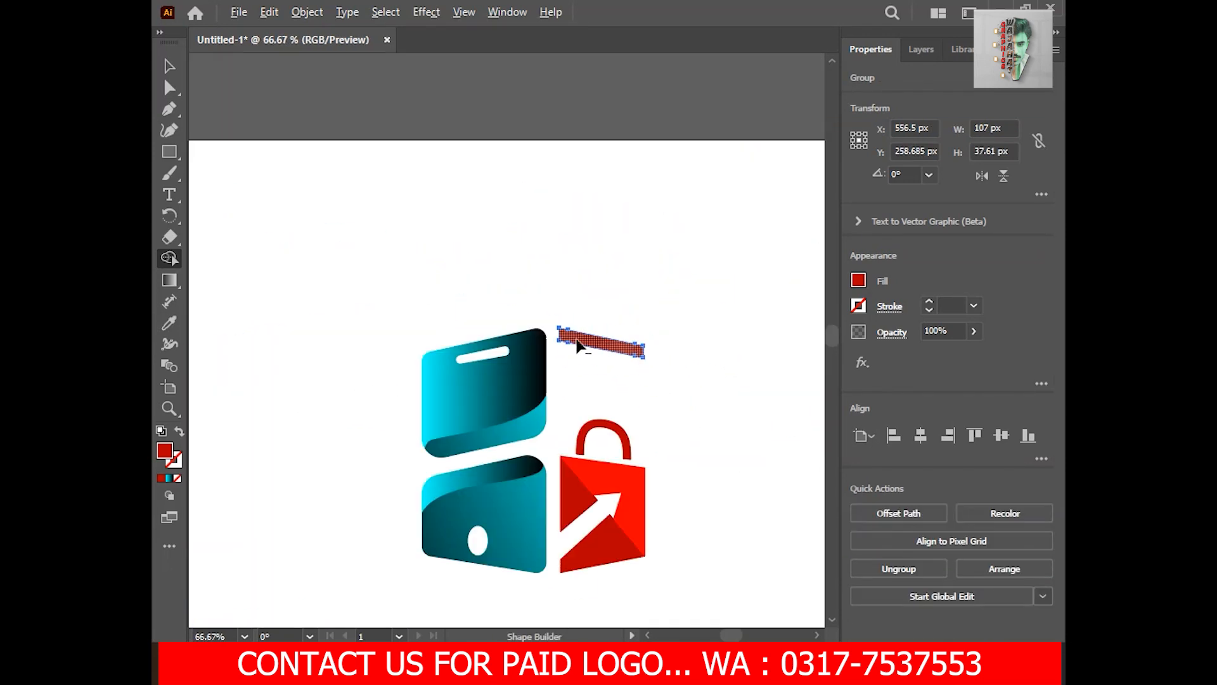
# Copy the bar just below itself and repeat the copy twice to make a stack of four bars
pyautogui.click(169, 65)
pyautogui.click(484, 272)
pyautogui.scroll(2, 484, 272)
pyautogui.click(484, 254)
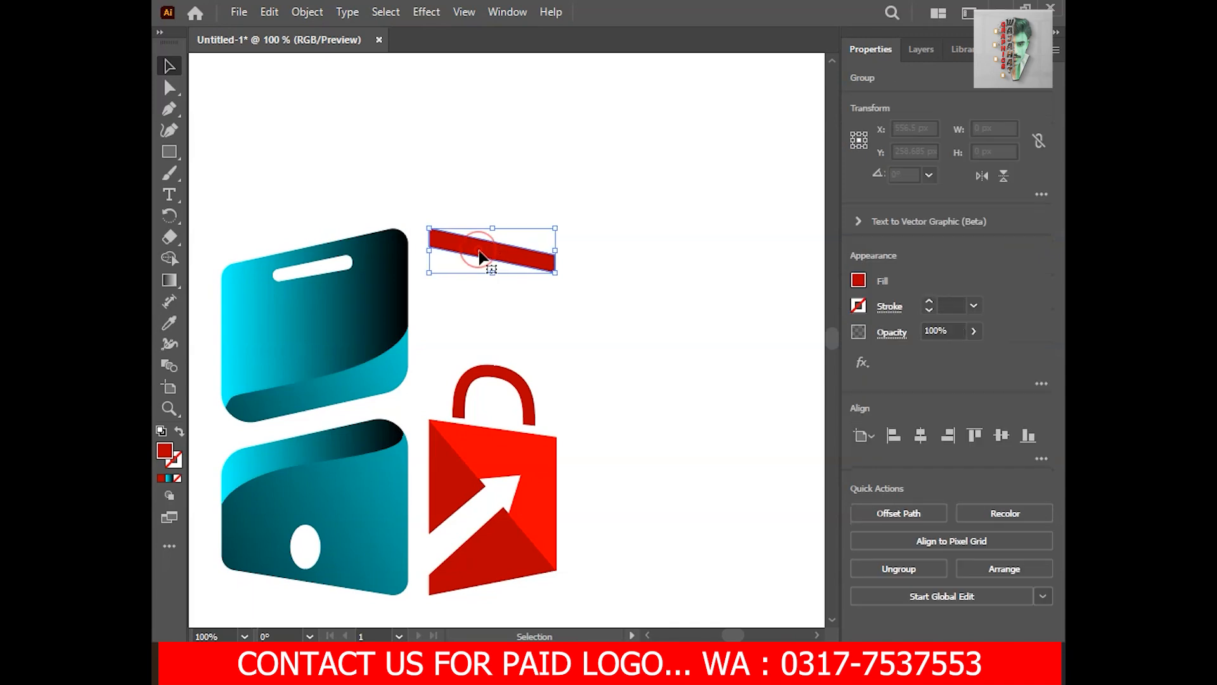
pyautogui.moveTo(492, 261); pyautogui.dragTo(493, 288)
pyautogui.hotkey('ctrl', 'd')
pyautogui.hotkey('ctrl', 'd')
pyautogui.click(667, 244)
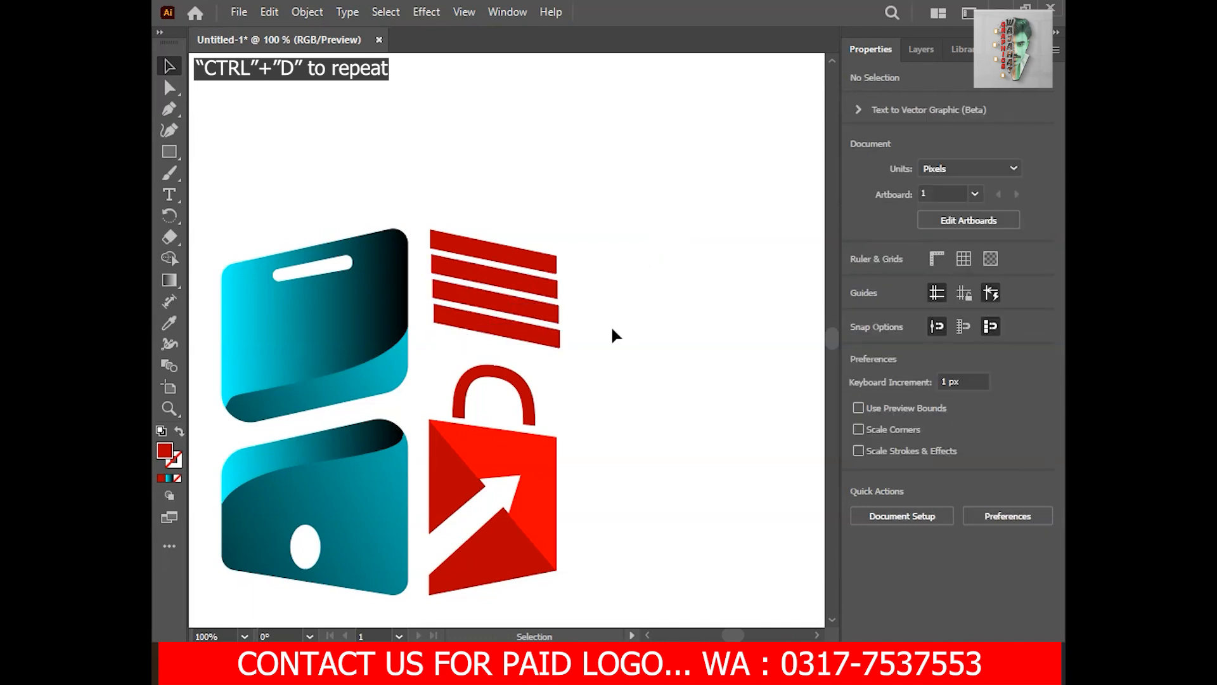
# Nudge each of the three lower bars 1 px left to line them up with the top bar
pyautogui.click(534, 338)
pyautogui.press('Left')
pyautogui.click(562, 348)
pyautogui.click(553, 317)
pyautogui.press('Left')
pyautogui.click(611, 308)
pyautogui.click(554, 280)
pyautogui.press('Left')
pyautogui.click(651, 288)
# Move the lowest bar down 3 px
pyautogui.click(552, 340)
pyautogui.click(633, 374)
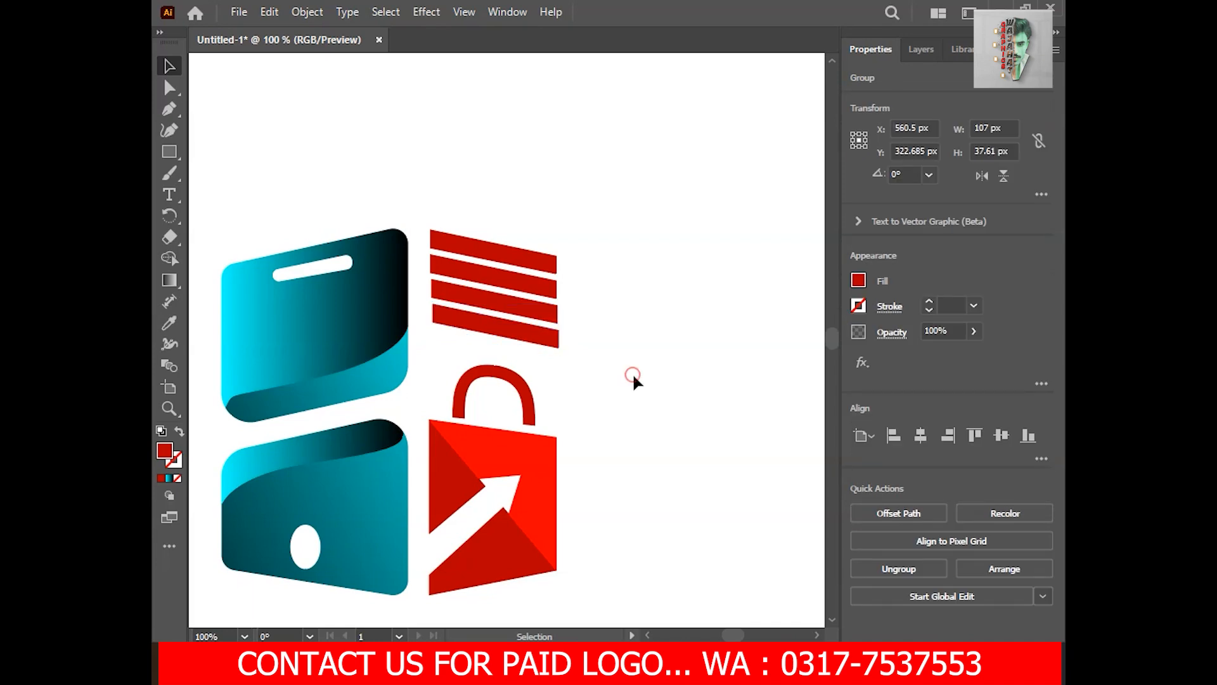
pyautogui.click(552, 346)
pyautogui.press('Down')
pyautogui.press('Down')
pyautogui.press('Down')
pyautogui.click(605, 342)
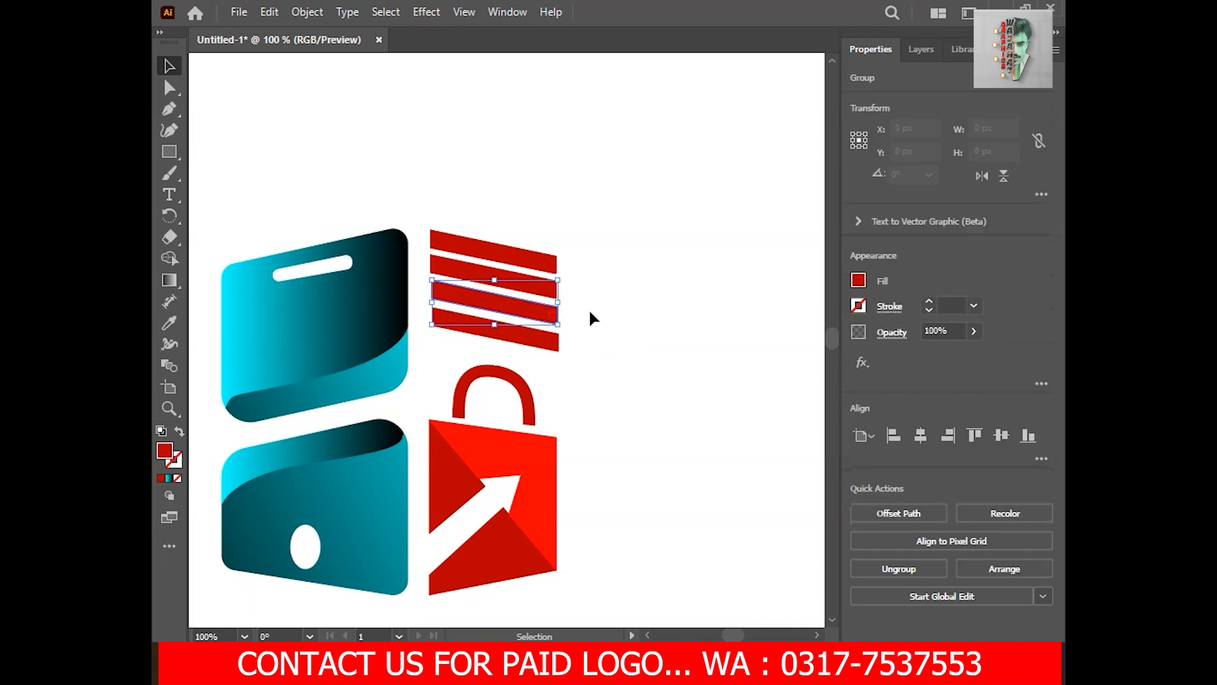
pyautogui.click(624, 295)
# Add the text "MOBILE STORE" below the artwork, enlarge it to about 72 pt, and centre it under the logo
pyautogui.hotkey('ctrl', '-')
pyautogui.moveTo(625, 319); pyautogui.dragTo(585, 307)
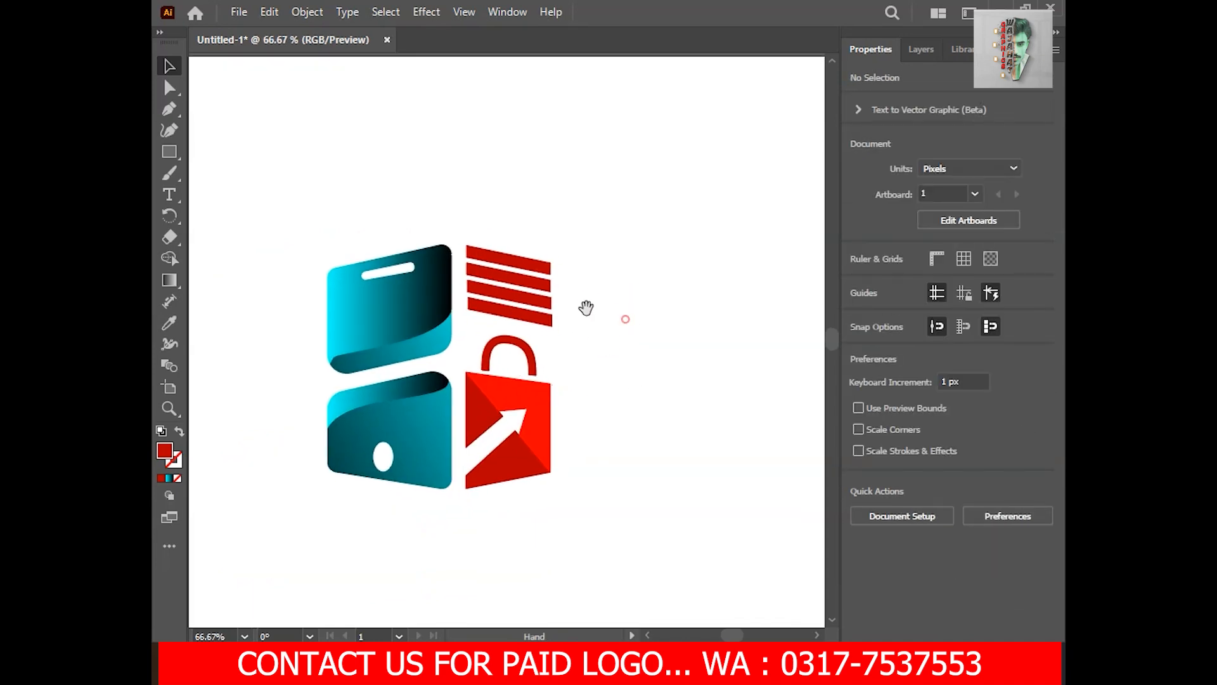
pyautogui.moveTo(613, 347); pyautogui.dragTo(619, 287)
pyautogui.moveTo(435, 282); pyautogui.dragTo(489, 362)
pyautogui.click(330, 320)
pyautogui.press('t')
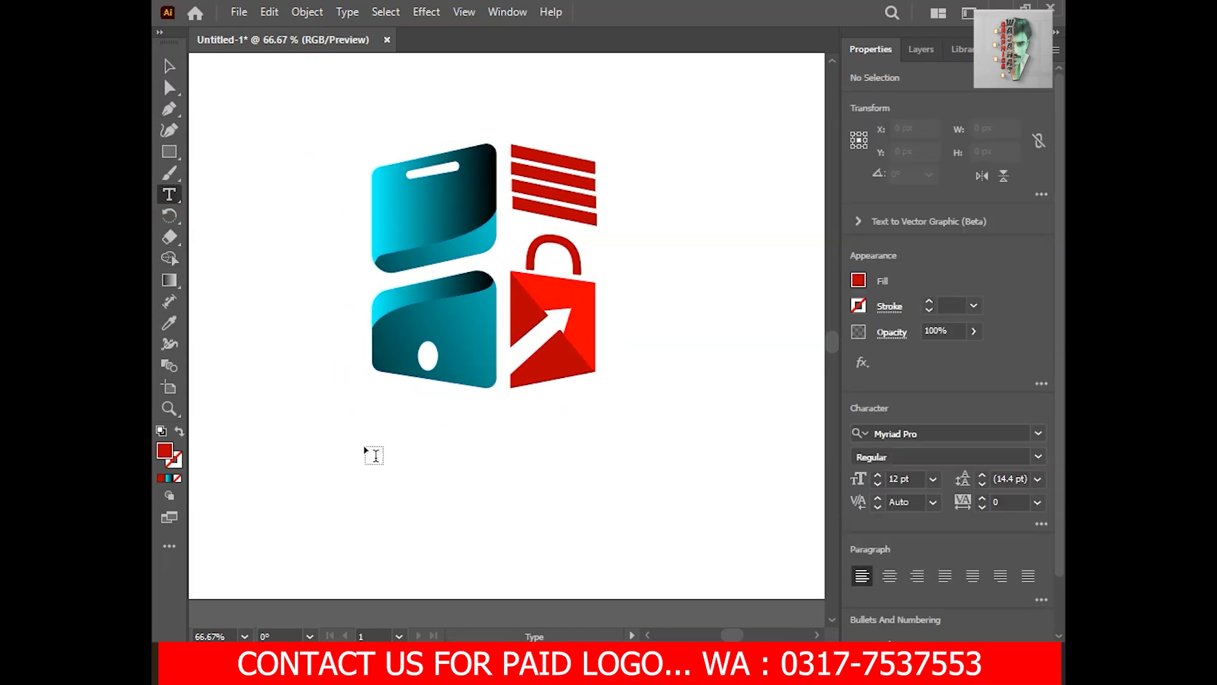
pyautogui.click(368, 445)
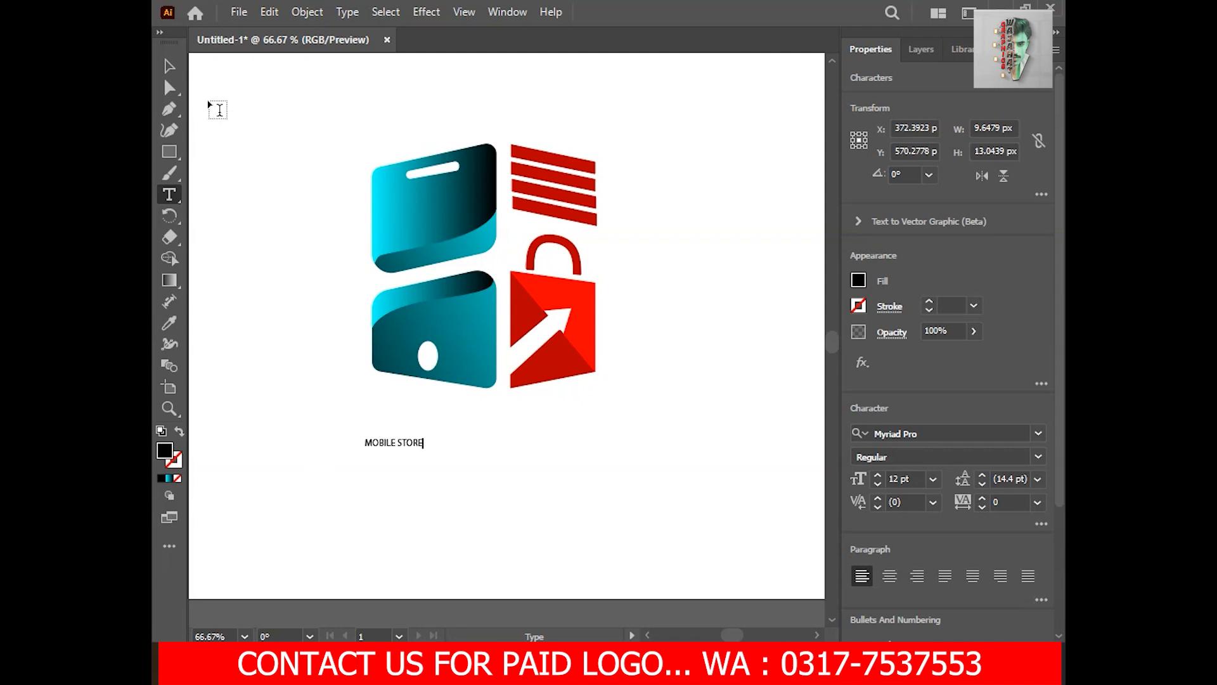
pyautogui.click(170, 66)
pyautogui.keyDown('alt'); pyautogui.keyDown('shift'); pyautogui.moveTo(423, 448); pyautogui.dragTo(568, 538); pyautogui.keyUp('shift'); pyautogui.keyUp('alt')
pyautogui.moveTo(525, 464); pyautogui.dragTo(633, 465)
# Set the MOBILE STORE text in Calibri Bold
pyautogui.click(1037, 433)
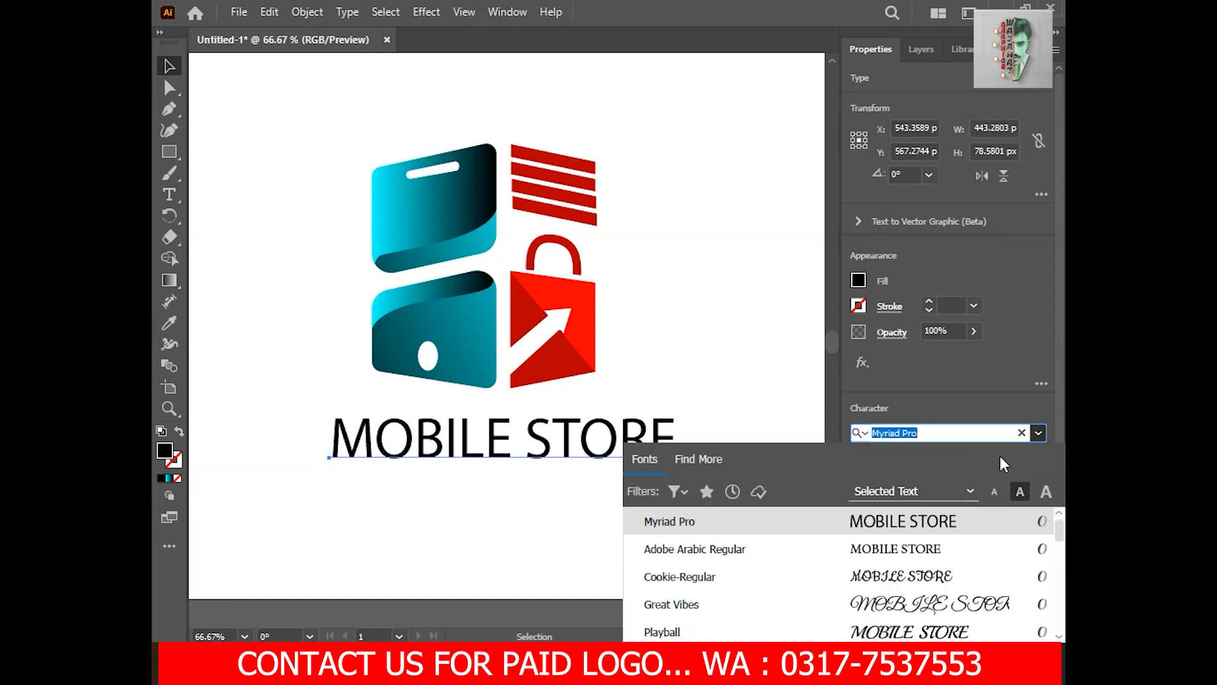
pyautogui.scroll(1, 754, 587)
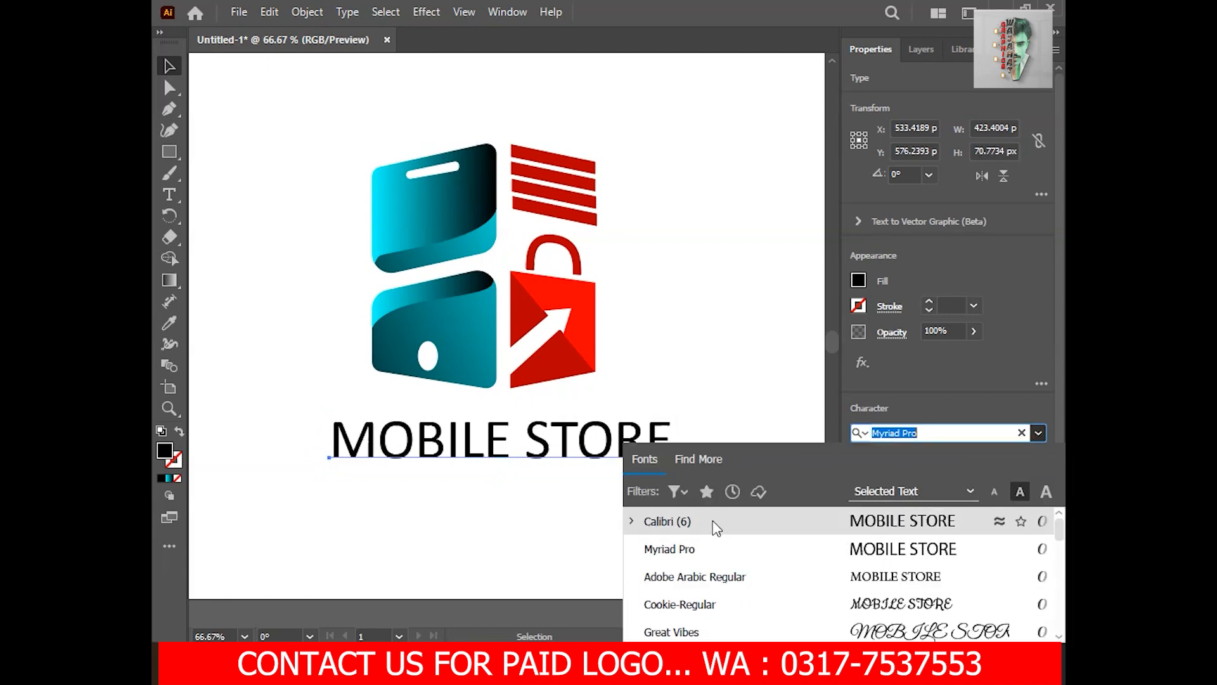
pyautogui.click(710, 521)
pyautogui.click(1037, 457)
pyautogui.click(884, 554)
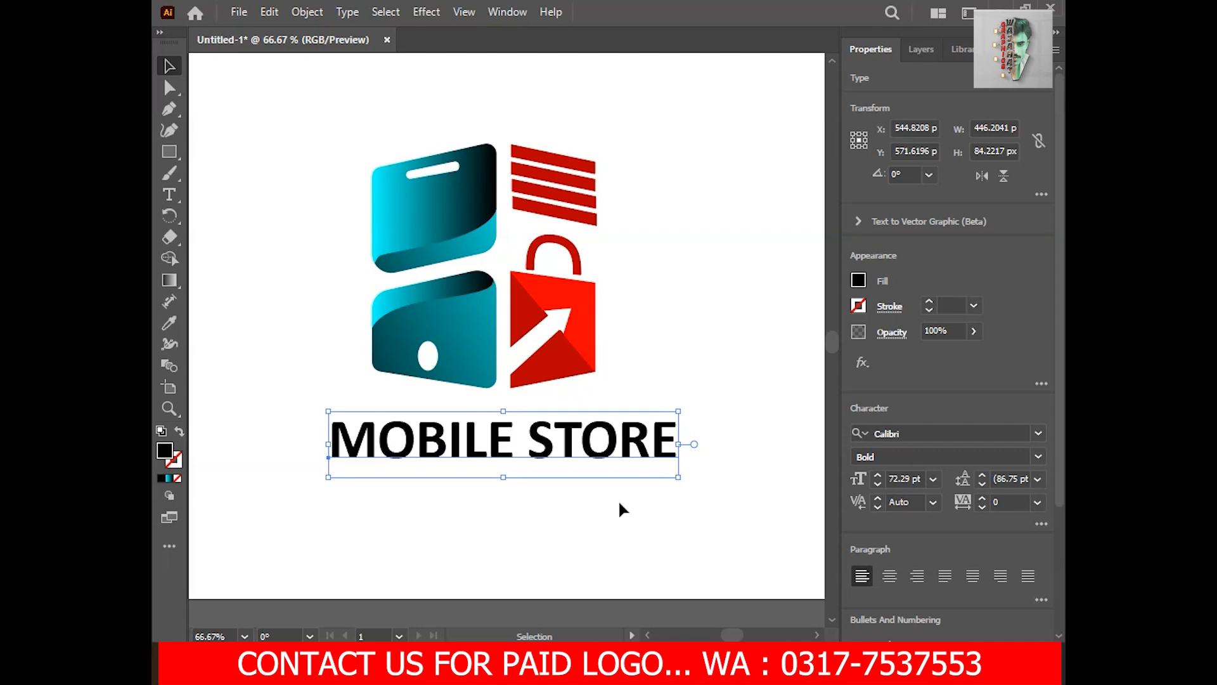
# Color the word MOBILE teal (#00C9C3)
pyautogui.doubleClick(514, 441)
pyautogui.tripleClick(514, 441)
pyautogui.moveTo(514, 442); pyautogui.dragTo(326, 442)
pyautogui.doubleClick(166, 451)
pyautogui.click(942, 464)
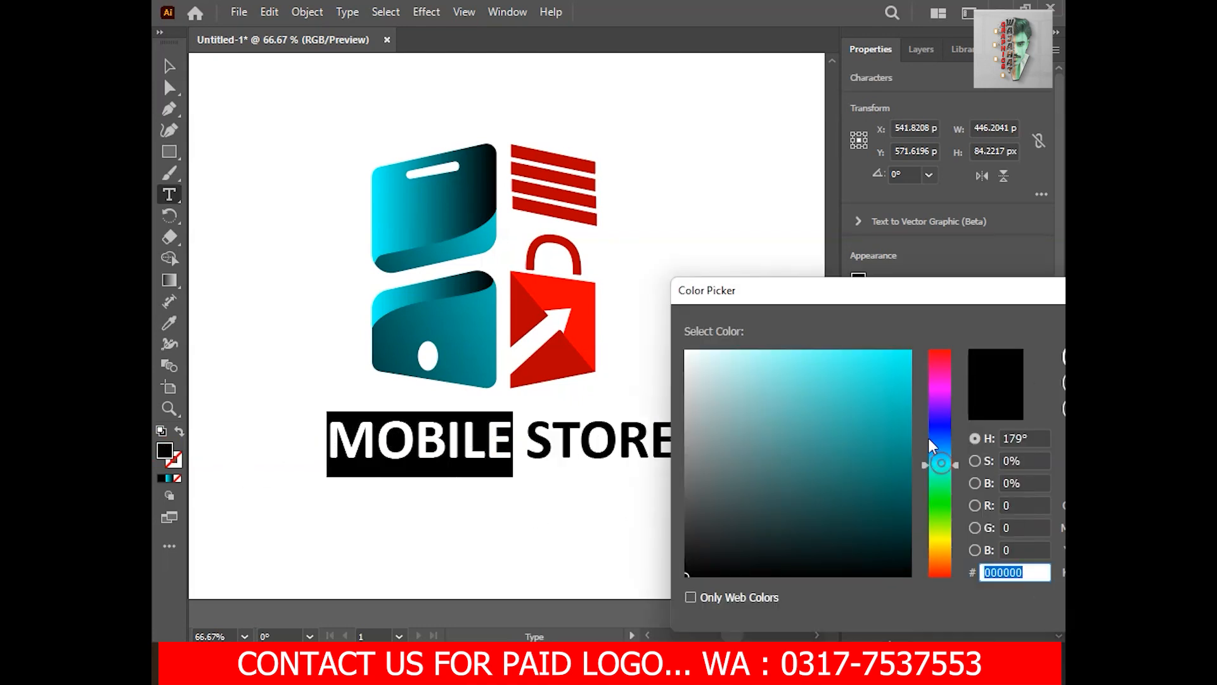
pyautogui.click(910, 398)
pyautogui.click(1062, 357)
# Color the word STORE bright red
pyautogui.click(169, 66)
pyautogui.doubleClick(534, 439)
pyautogui.moveTo(526, 441); pyautogui.dragTo(669, 445)
pyautogui.doubleClick(171, 451)
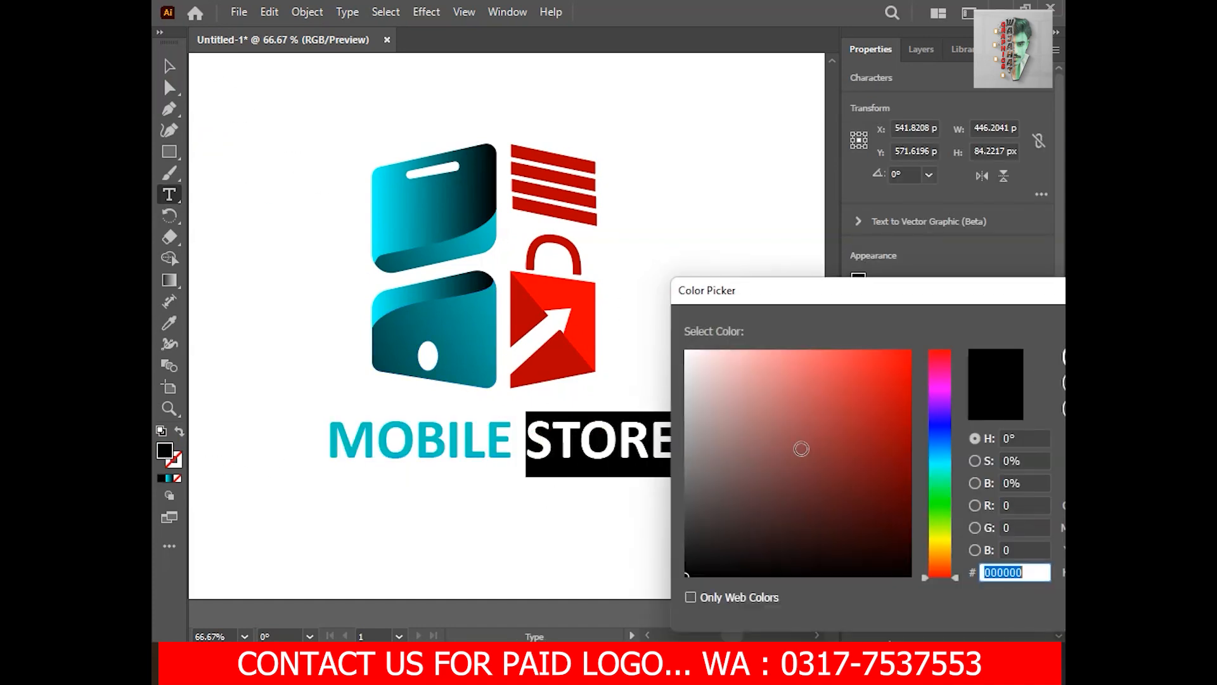
pyautogui.click(169, 66)
pyautogui.click(253, 262)
# Duplicate the MOBILE STORE text directly below the original
pyautogui.click(381, 452)
pyautogui.click(309, 375)
pyautogui.moveTo(377, 442); pyautogui.dragTo(380, 507)
# Replace the wording of the copied text line with "TAGLINE HERE"
pyautogui.press('t')
pyautogui.click(404, 507)
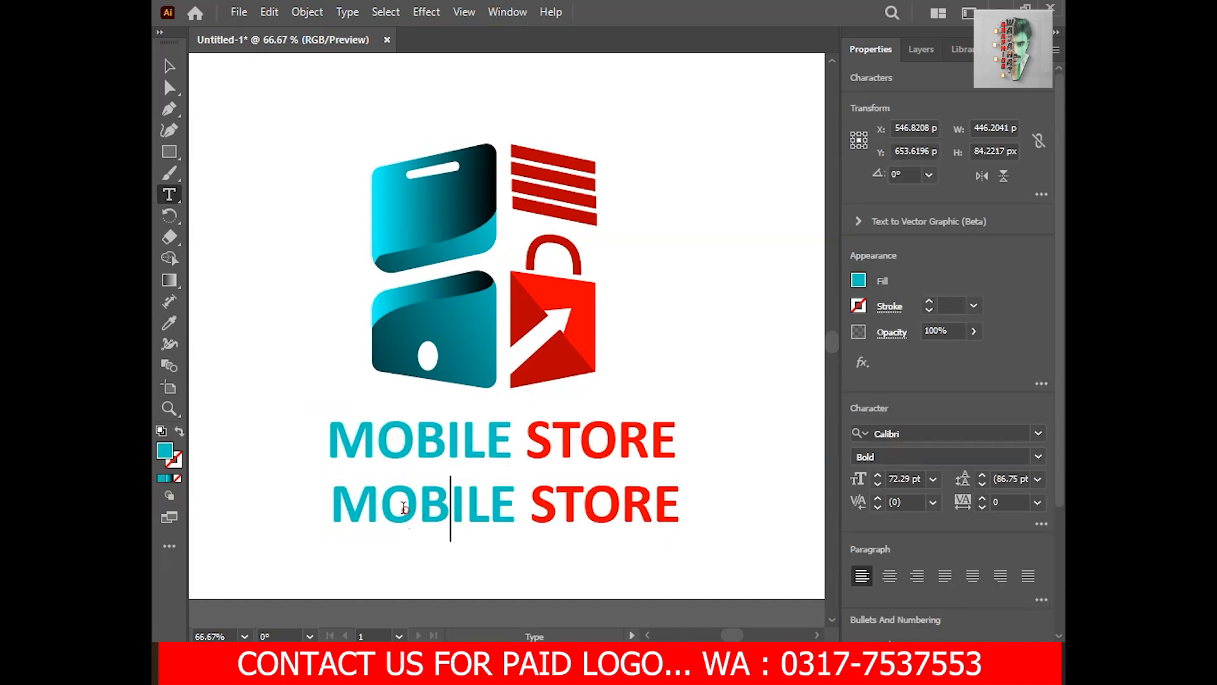
pyautogui.press('BackSpace')
pyautogui.press('BackSpace')
pyautogui.press('BackSpace')
pyautogui.press('BackSpace')
pyautogui.press('BackSpace')
pyautogui.press('BackSpace')
pyautogui.press('BackSpace')
pyautogui.press('BackSpace')
pyautogui.press('BackSpace')
pyautogui.press('BackSpace')
pyautogui.press('BackSpace')
pyautogui.press('BackSpace')
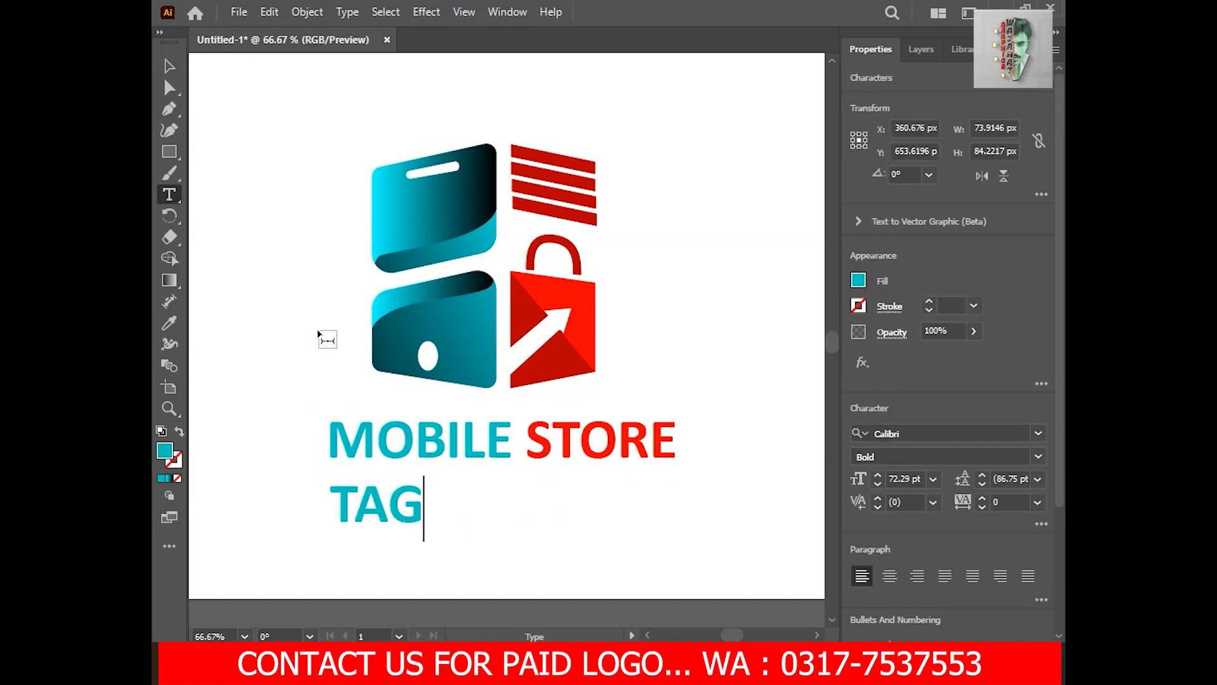
# Shrink the tagline to about 25 pt directly under MOBILE STORE and color it black
pyautogui.click(170, 66)
pyautogui.moveTo(663, 540); pyautogui.dragTo(410, 481)
pyautogui.doubleClick(165, 450)
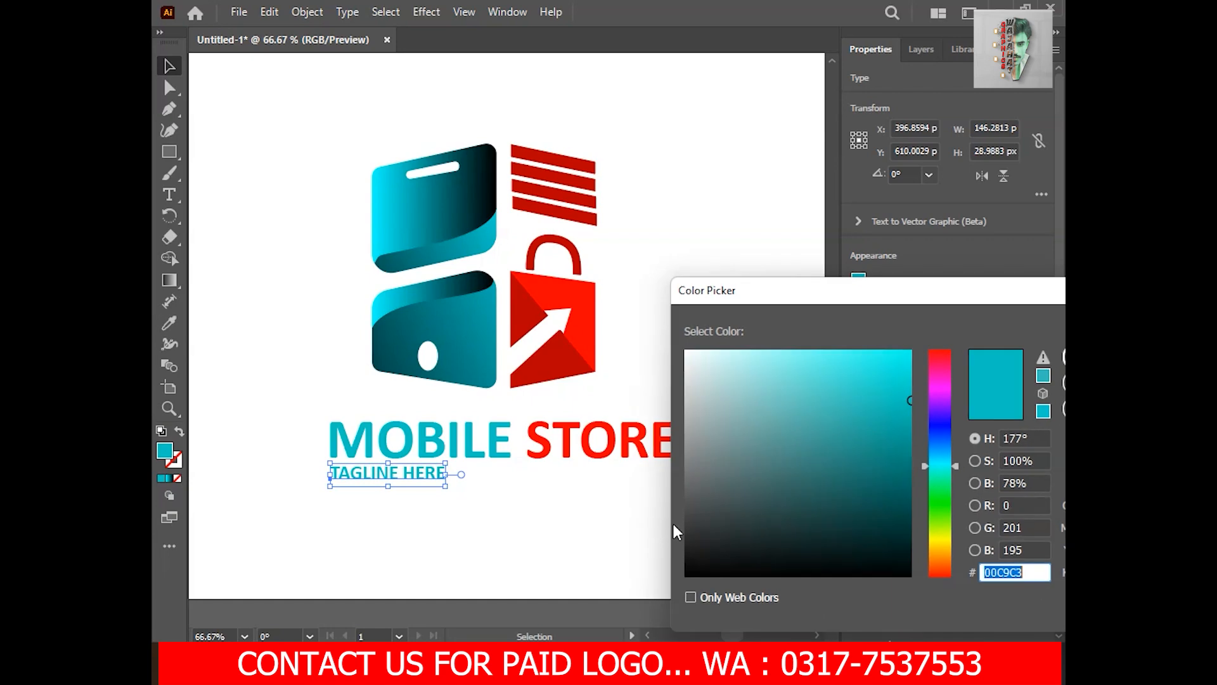
pyautogui.click(694, 569)
pyautogui.press('Return')
# Set the tagline's tracking to 1000 and scale it to about 26 pt to match the width of MOBILE STORE
pyautogui.click(1007, 502)
pyautogui.write('1')
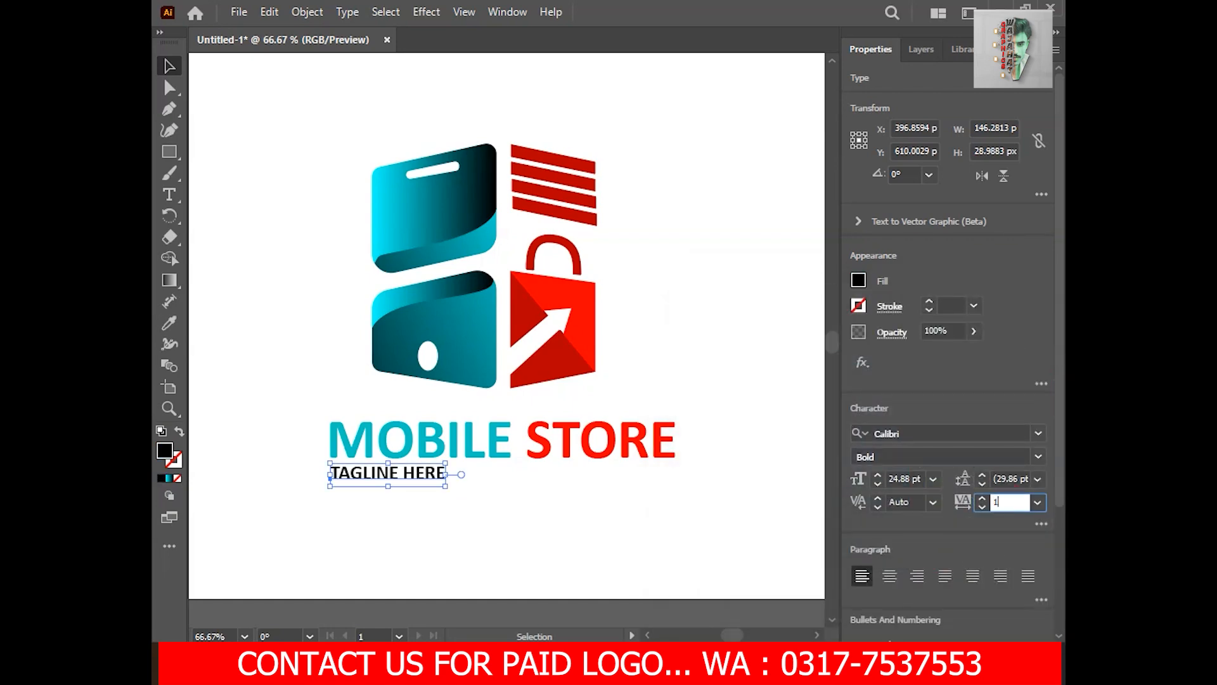
pyautogui.write('000')
pyautogui.press('Return')
pyautogui.moveTo(660, 475); pyautogui.dragTo(674, 476)
pyautogui.click(690, 507)
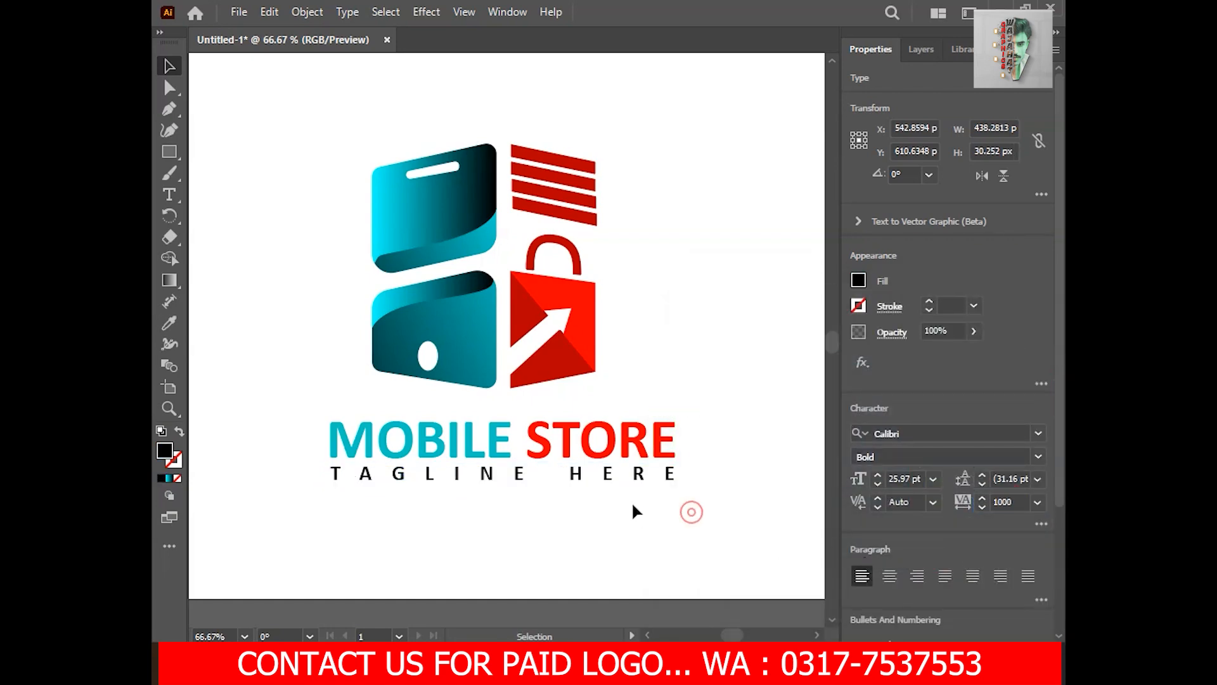
# Move both text lines down about 9 px to widen the gap below the artwork
pyautogui.click(552, 551)
pyautogui.moveTo(294, 436); pyautogui.dragTo(378, 504)
pyautogui.press('Down')
pyautogui.press('Down')
pyautogui.press('Down')
pyautogui.press('Down')
pyautogui.press('Down')
pyautogui.press('Down')
pyautogui.press('Down')
pyautogui.press('Down')
pyautogui.press('Down')
pyautogui.click(277, 380)
pyautogui.moveTo(310, 372); pyautogui.dragTo(307, 386)
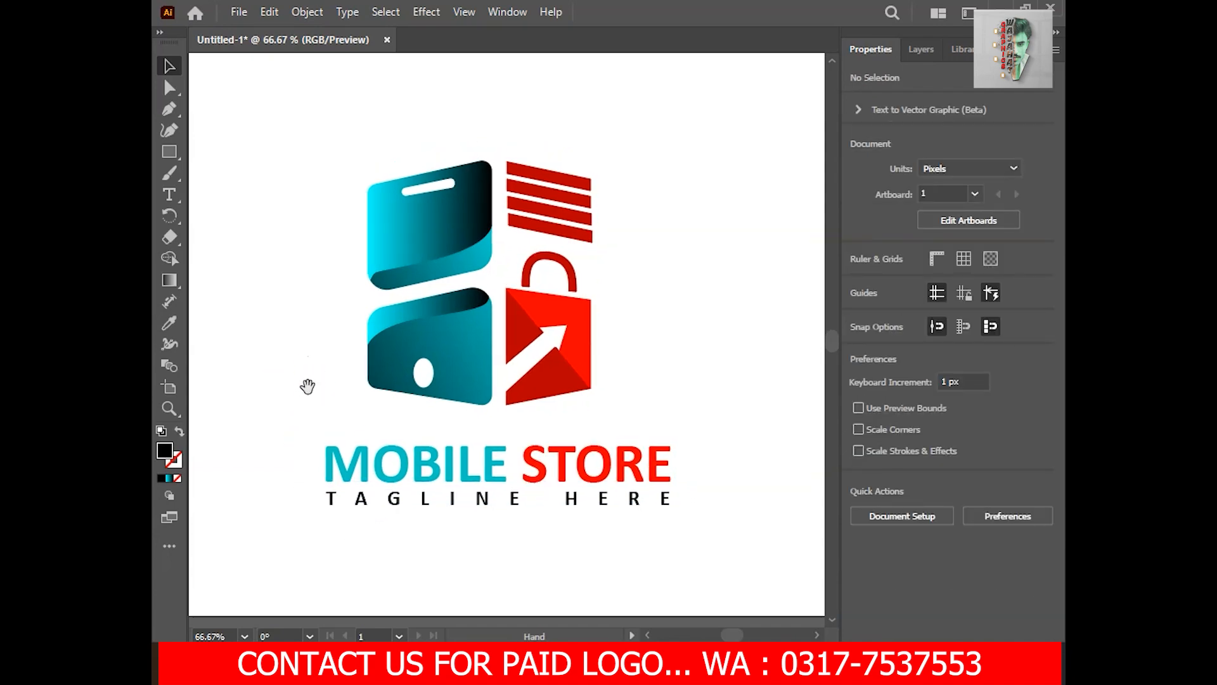